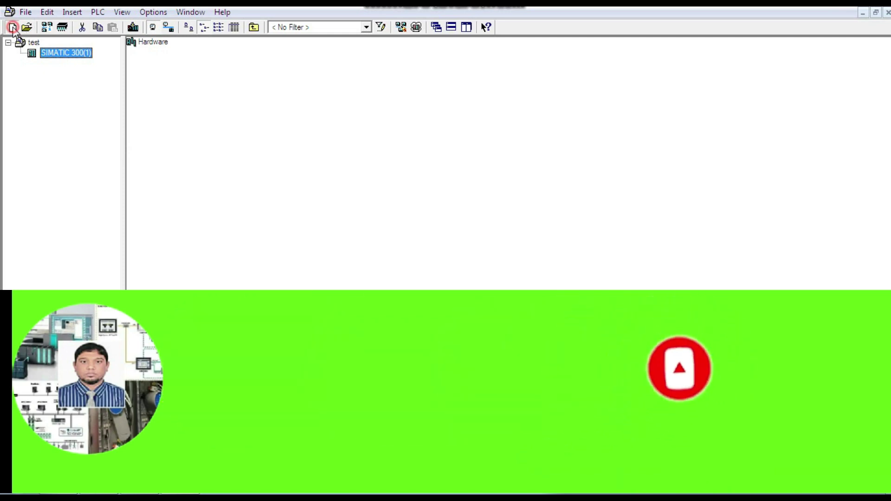
# - Start a new project named 'Hardware' and confirm it
pyautogui.click(13, 27)
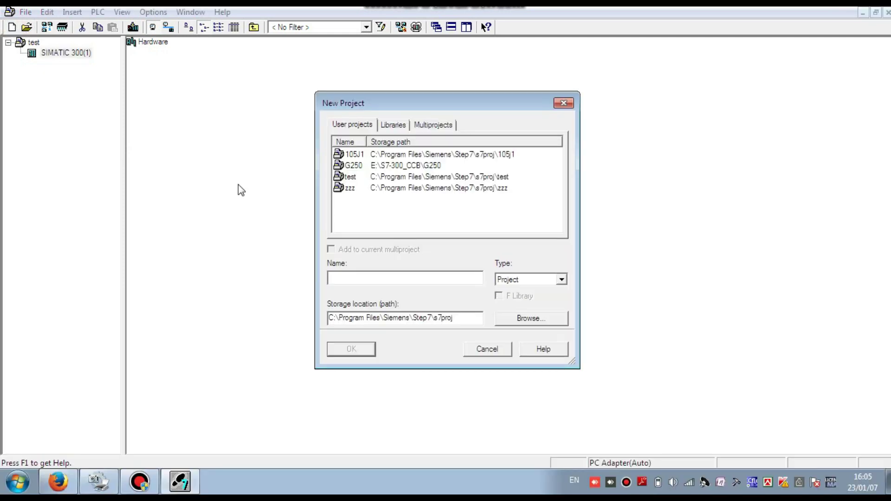
pyautogui.write('Hardware')
pyautogui.click(352, 351)
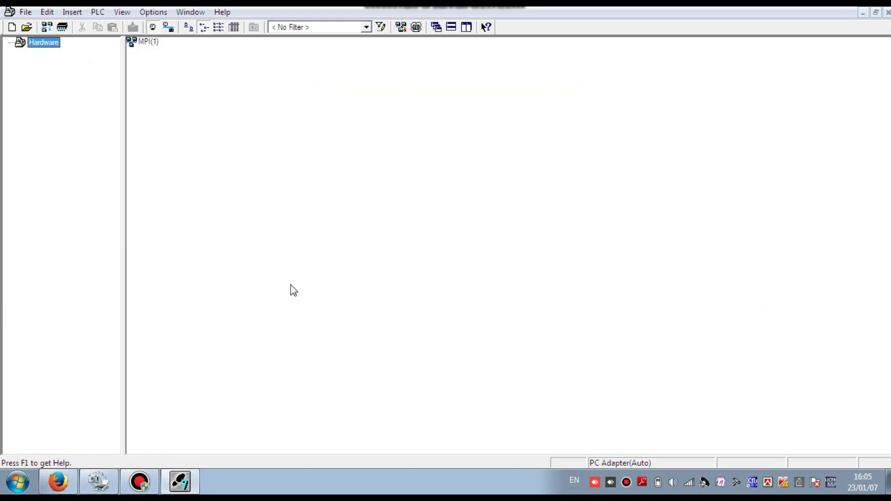
# - Insert a SIMATIC 300 Station named SIMATIC 300(1) into Hardware and select it in the tree
pyautogui.rightClick(43, 41)
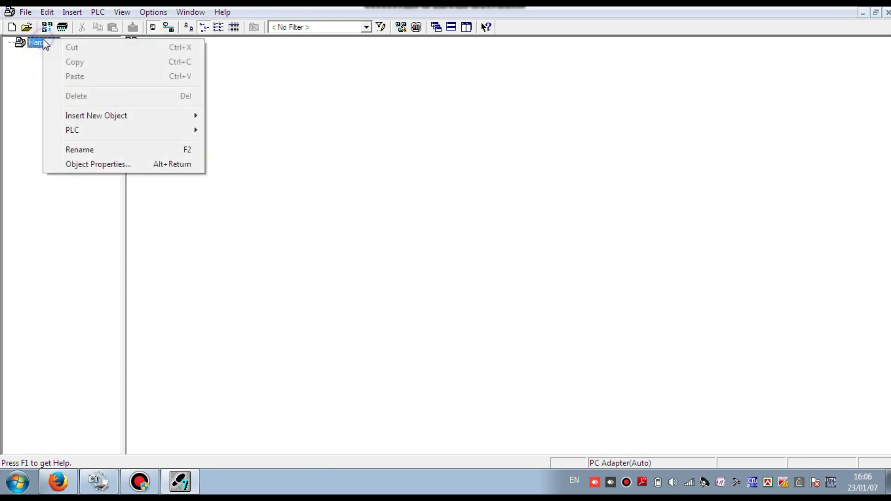
pyautogui.moveTo(140, 137)
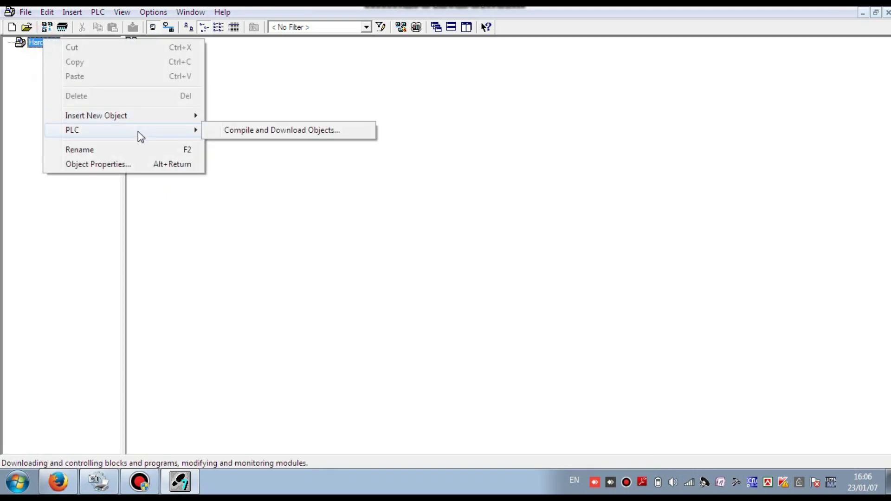
pyautogui.moveTo(149, 119)
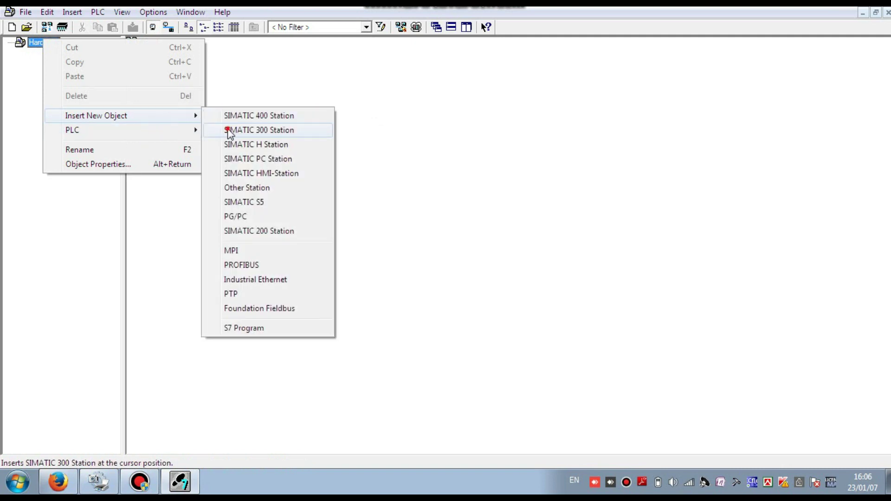
pyautogui.click(229, 132)
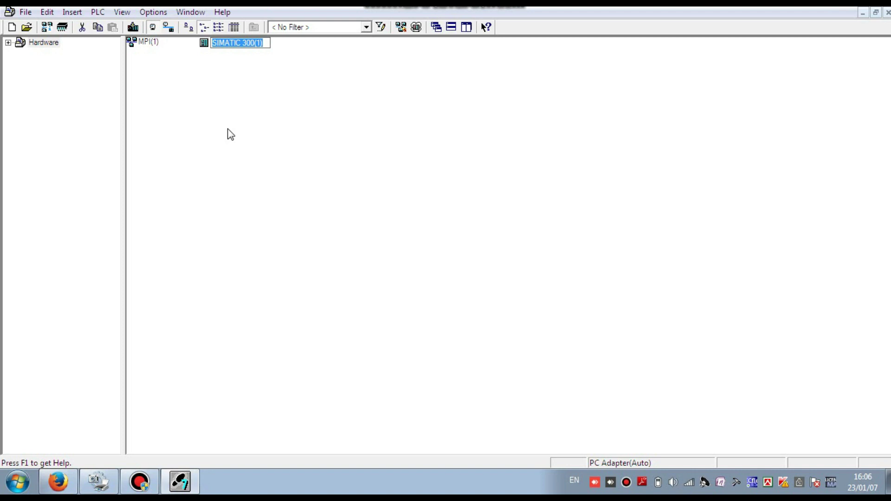
pyautogui.click(269, 82)
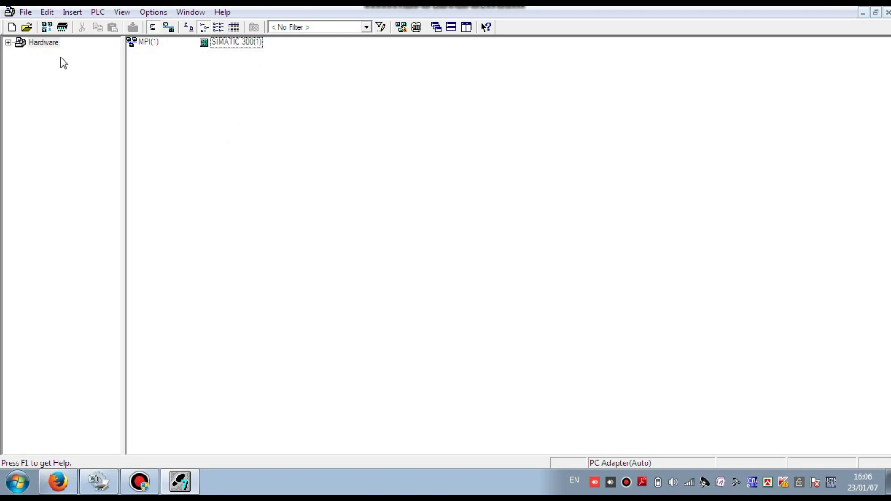
pyautogui.click(8, 43)
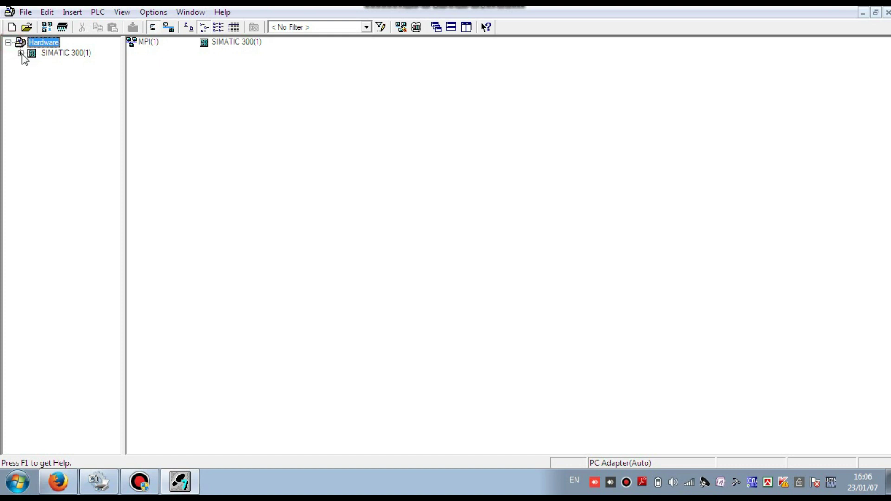
pyautogui.click(49, 54)
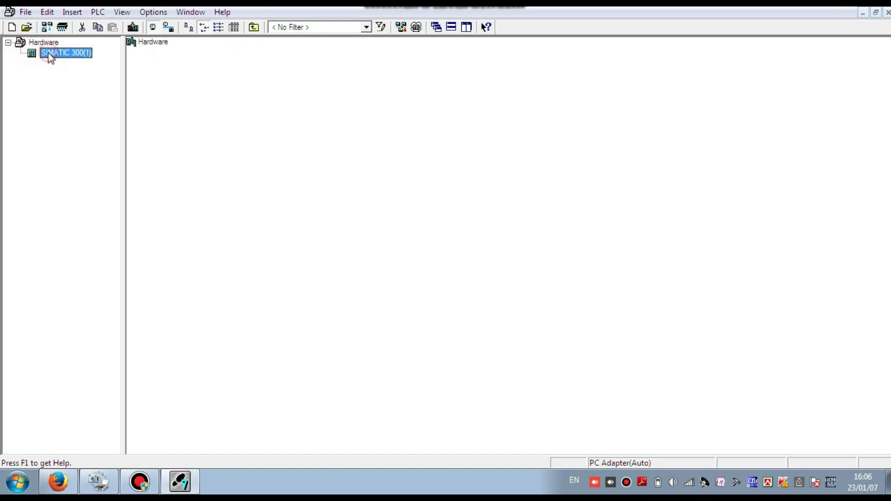
# - Open HW Config for SIMATIC 300(1) and pick the Rail from SIMATIC 300 > RACK-300
pyautogui.click(151, 42)
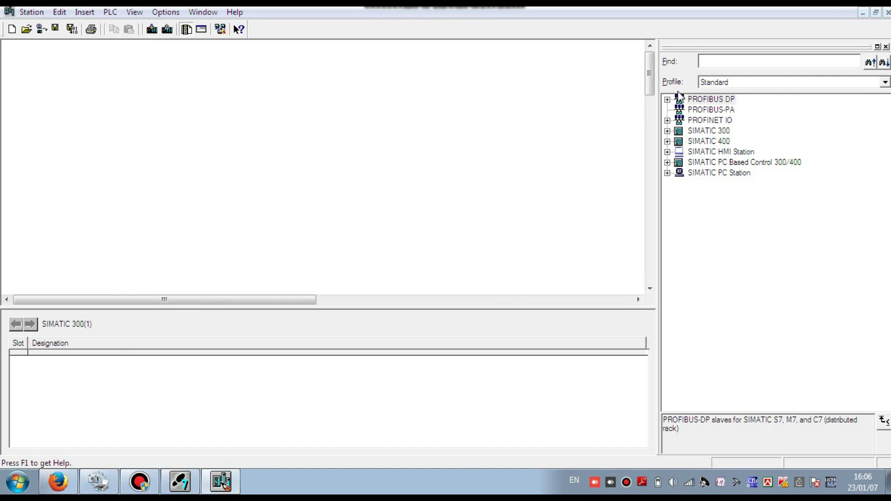
pyautogui.click(668, 99)
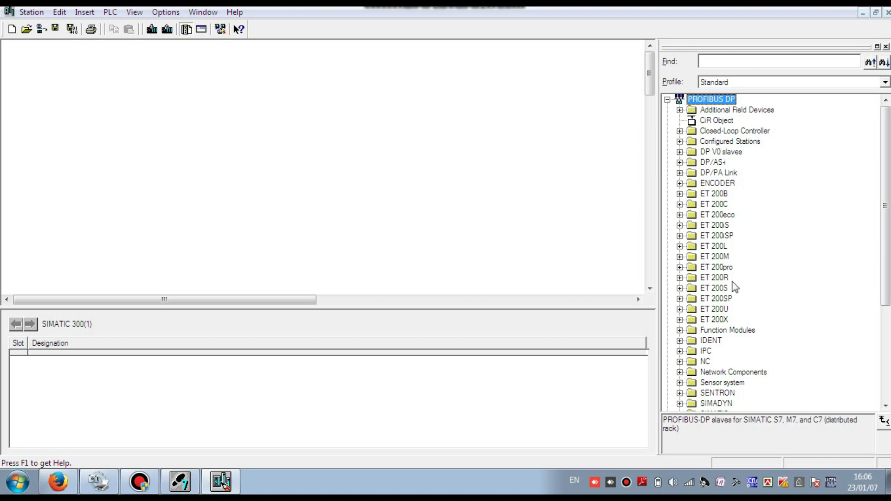
pyautogui.click(668, 100)
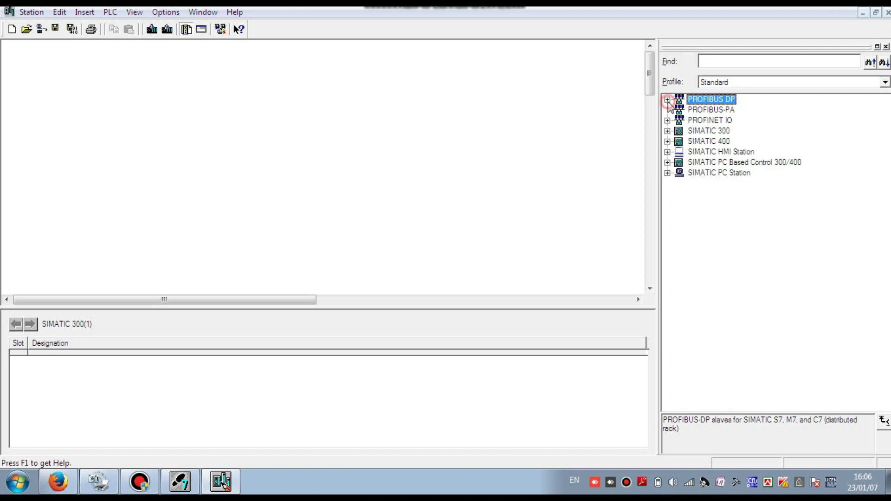
pyautogui.click(668, 131)
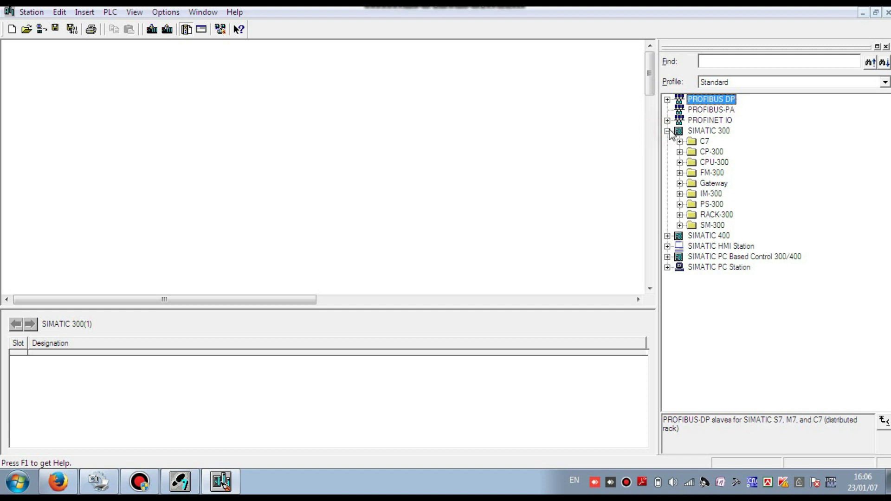
pyautogui.click(680, 215)
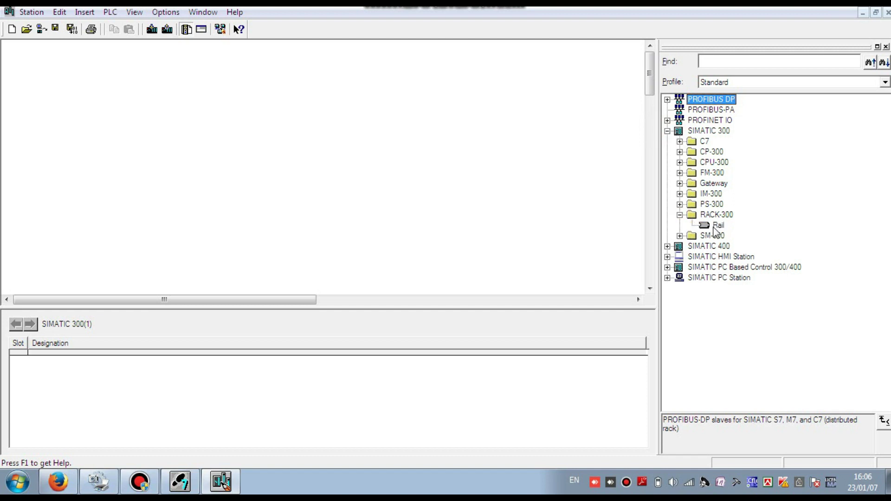
pyautogui.click(714, 226)
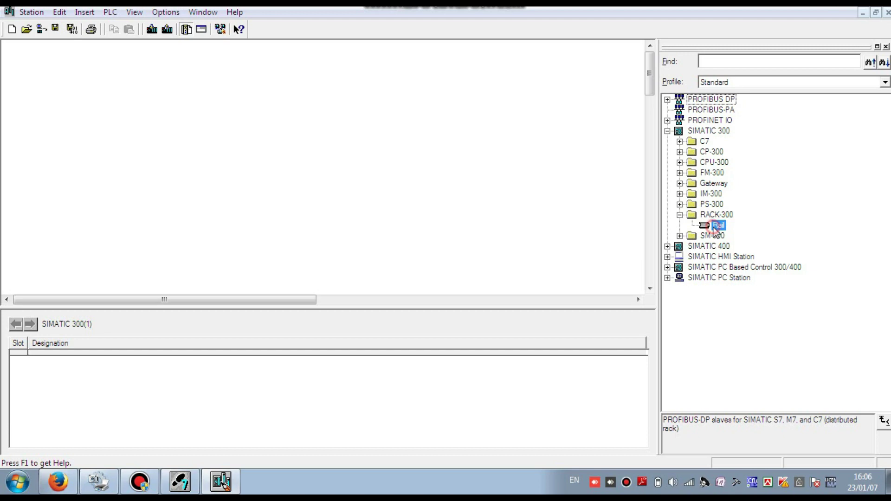
pyautogui.moveTo(715, 228); pyautogui.dragTo(466, 175)
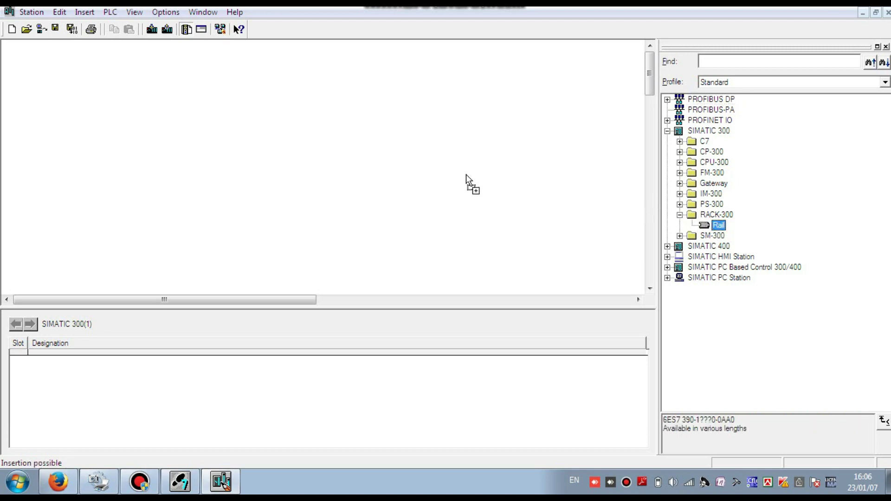
# - Place the Rail as rack (0) UR and put the PS 307 10A in slot 1
pyautogui.moveTo(368, 142); pyautogui.dragTo(302, 131)
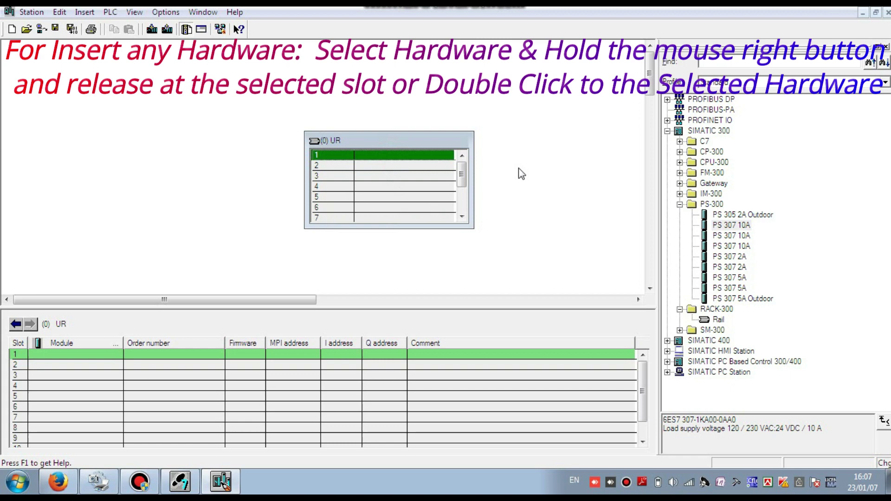
pyautogui.click(731, 226)
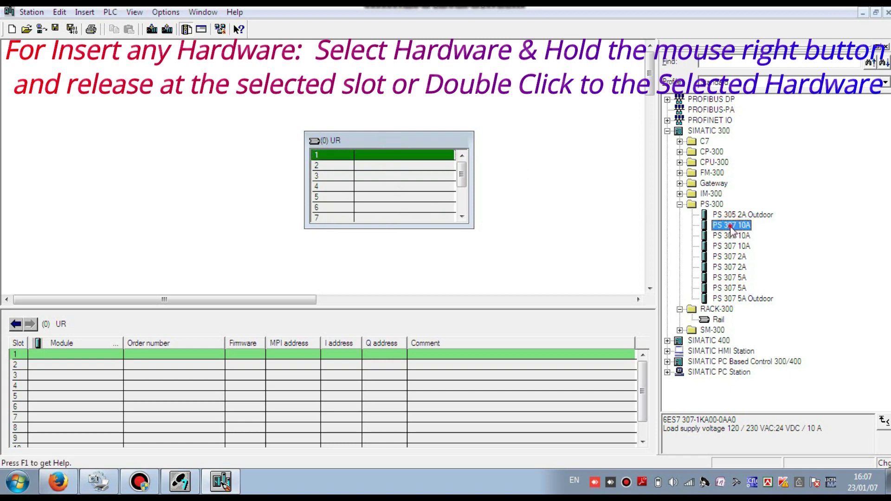
pyautogui.moveTo(731, 228); pyautogui.dragTo(382, 151)
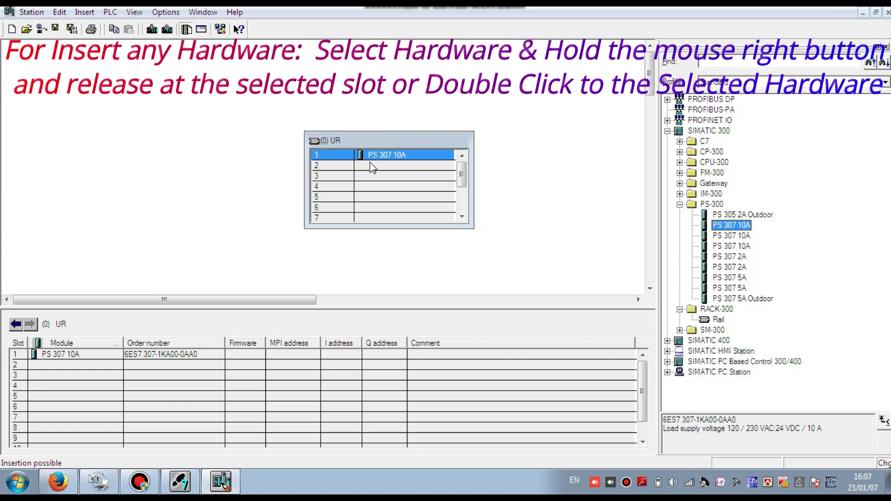
pyautogui.click(372, 169)
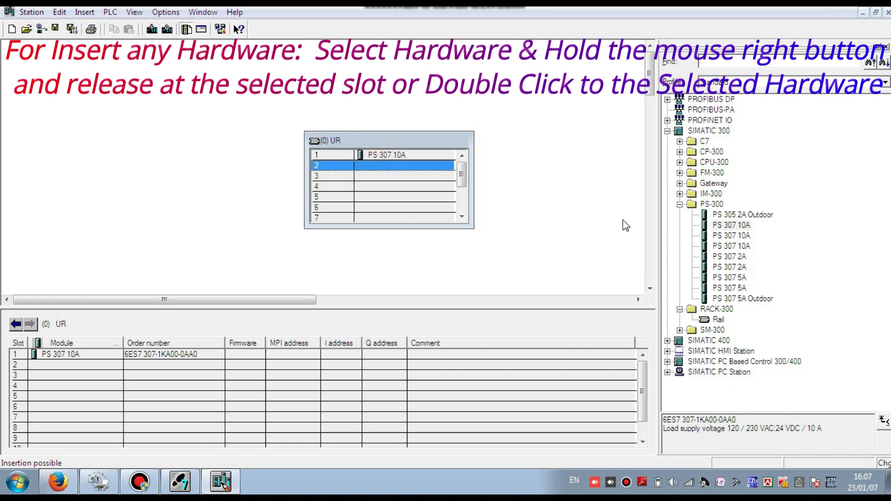
# - Locate CPU 313C-2 DP (6ES7 313-6CE00-0AB0) in the CPU-300 catalog folder
pyautogui.click(680, 204)
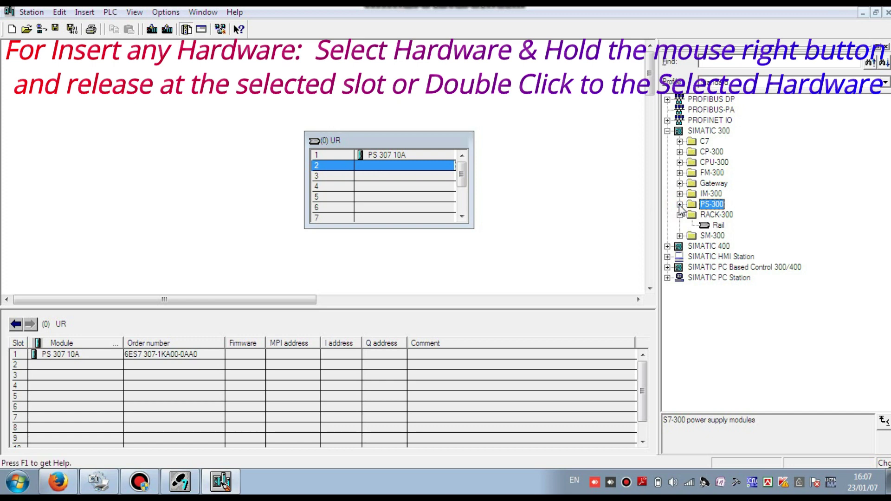
pyautogui.click(679, 163)
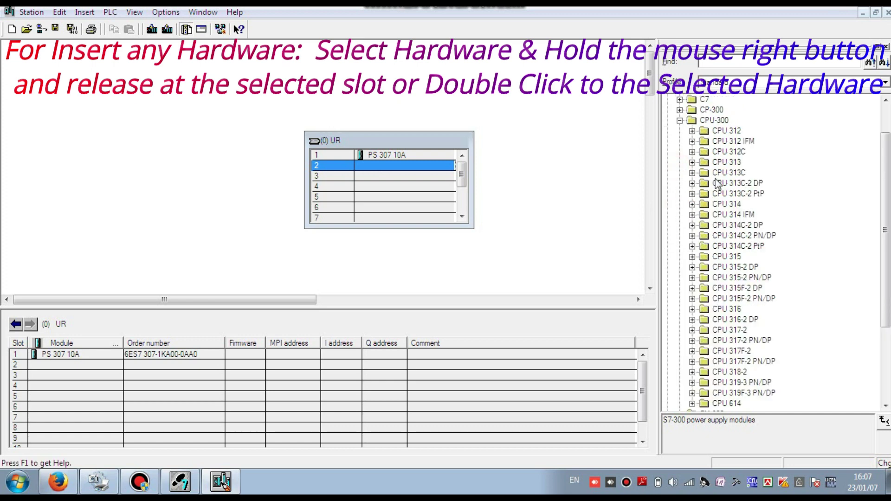
pyautogui.click(692, 184)
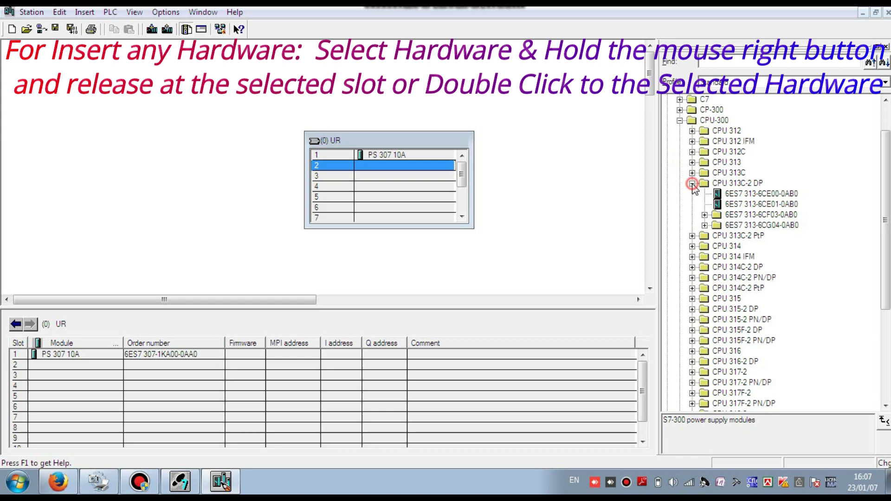
pyautogui.click(754, 194)
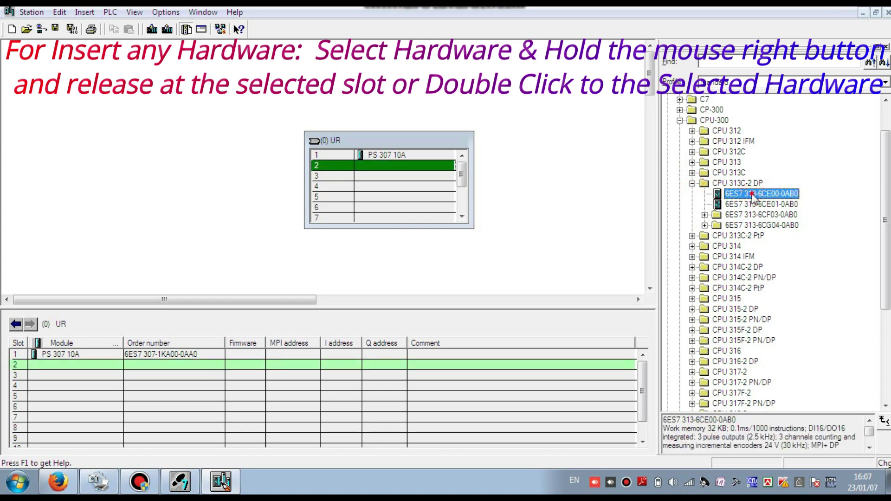
# - Drop CPU 6ES7 313-6CE00-0AB0 into slot 2 and network its DP interface to new PROFIBUS(1)
pyautogui.moveTo(754, 197); pyautogui.dragTo(405, 163)
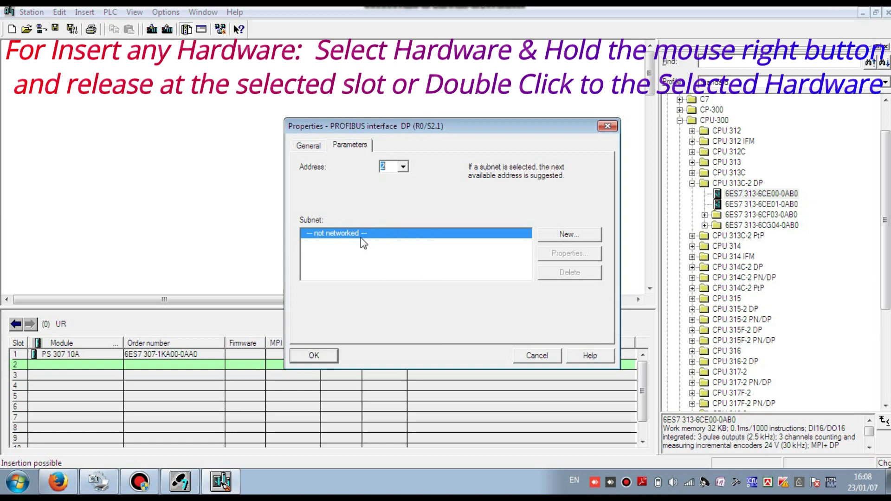
pyautogui.click(569, 235)
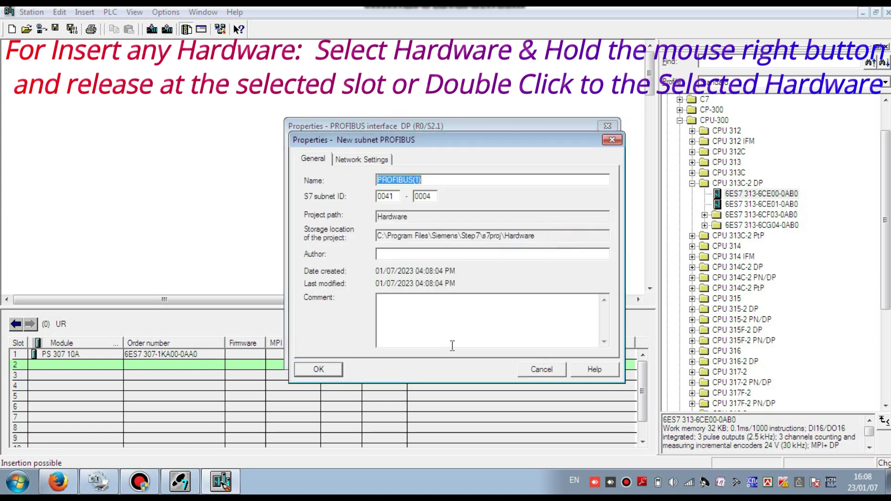
pyautogui.click(317, 369)
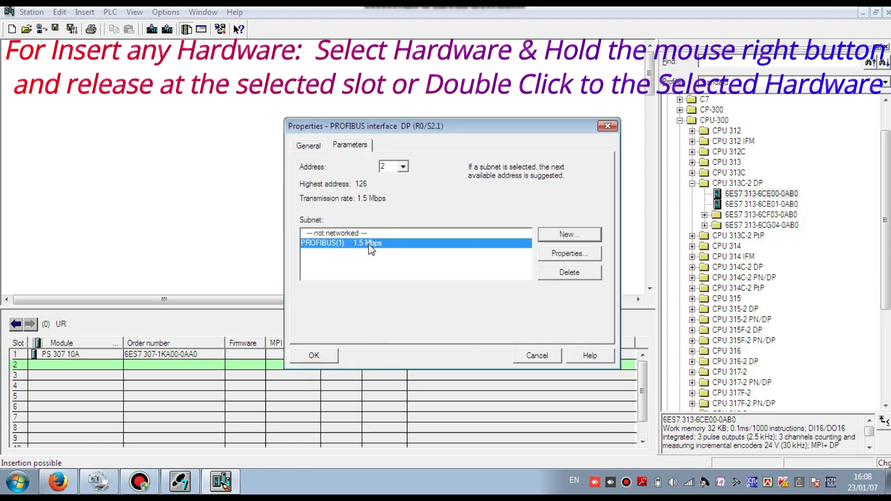
pyautogui.click(315, 357)
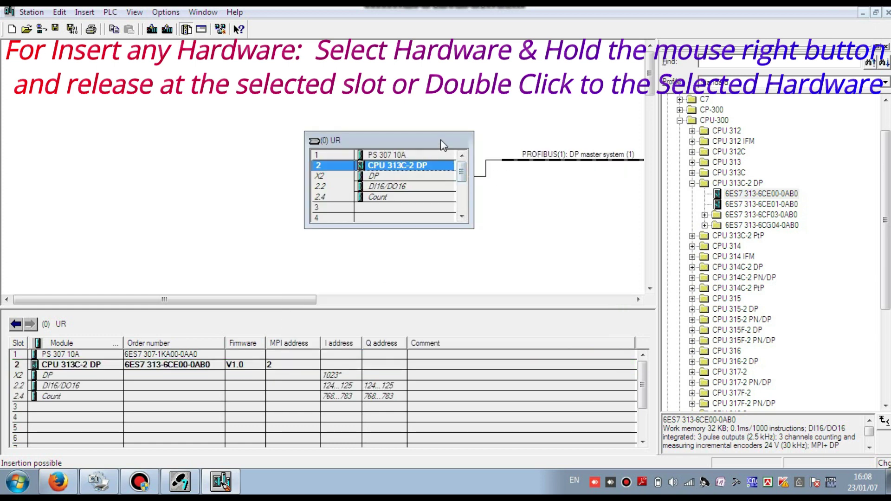
# - Move the rack and the PROFIBUS DP master system line left in the station view
pyautogui.moveTo(441, 141); pyautogui.dragTo(307, 155)
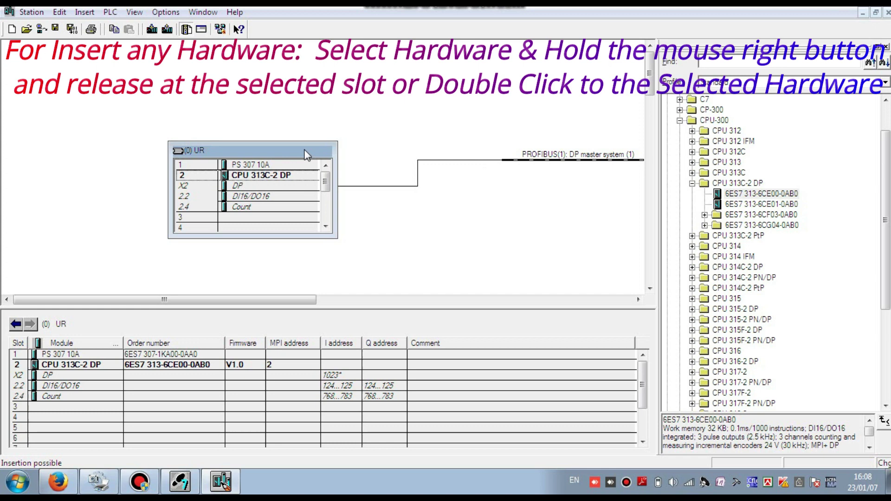
pyautogui.moveTo(550, 157); pyautogui.dragTo(478, 162)
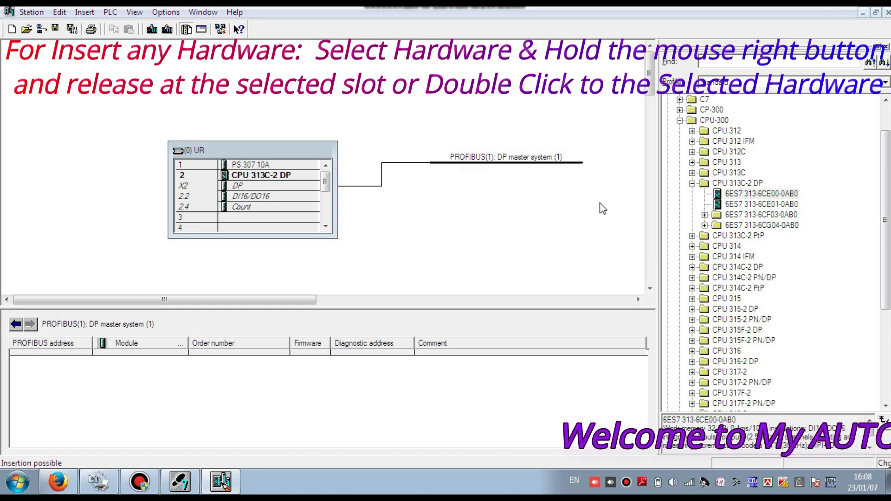
pyautogui.click(679, 121)
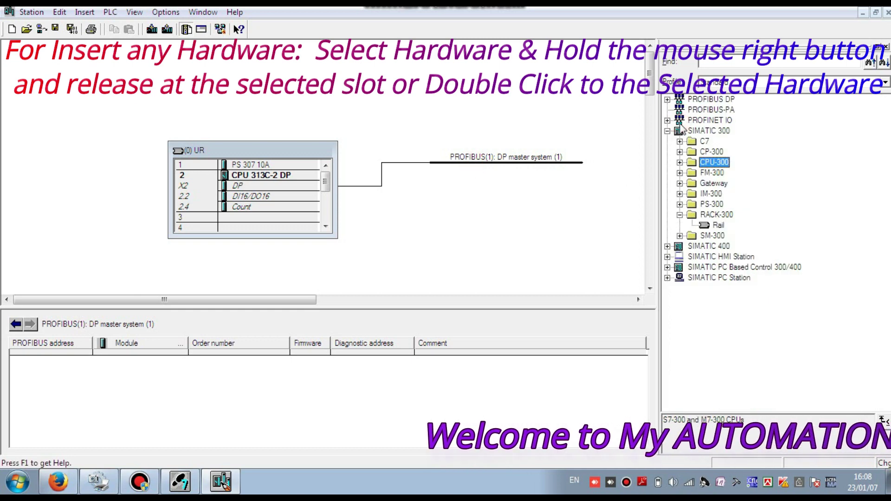
# - Find and select IM 153 under PROFIBUS DP > ET 200M in the catalog
pyautogui.click(668, 100)
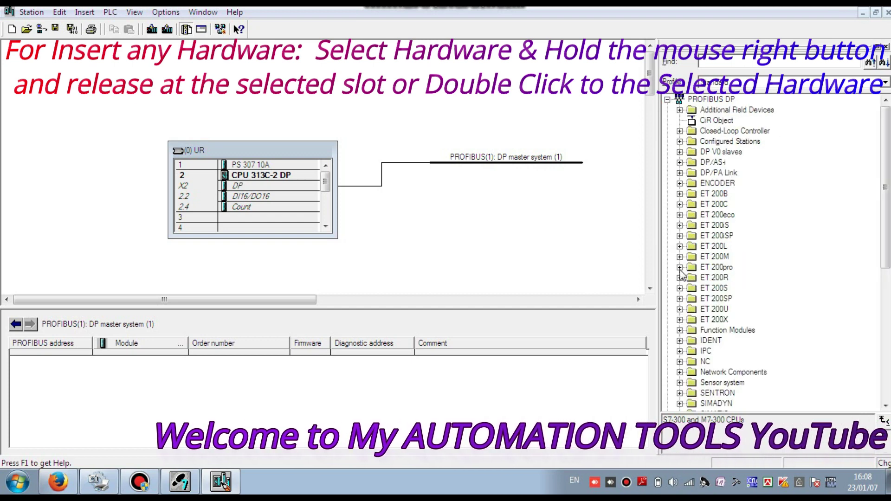
pyautogui.click(680, 257)
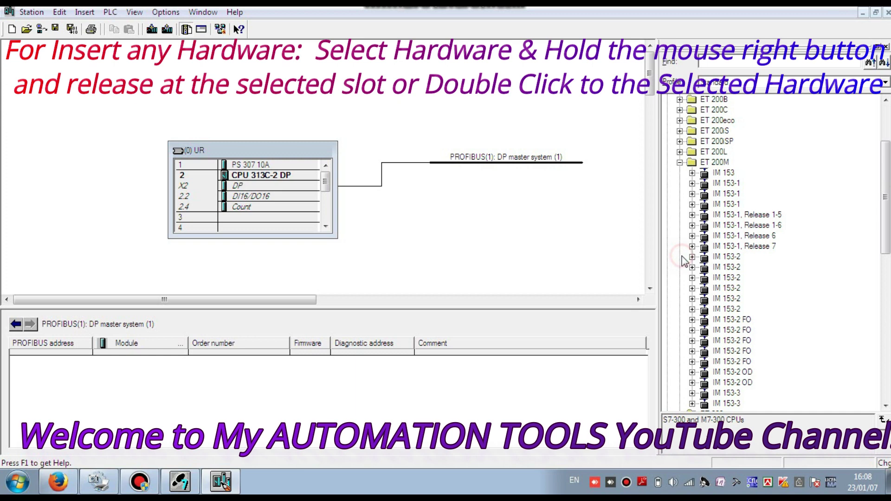
pyautogui.click(692, 174)
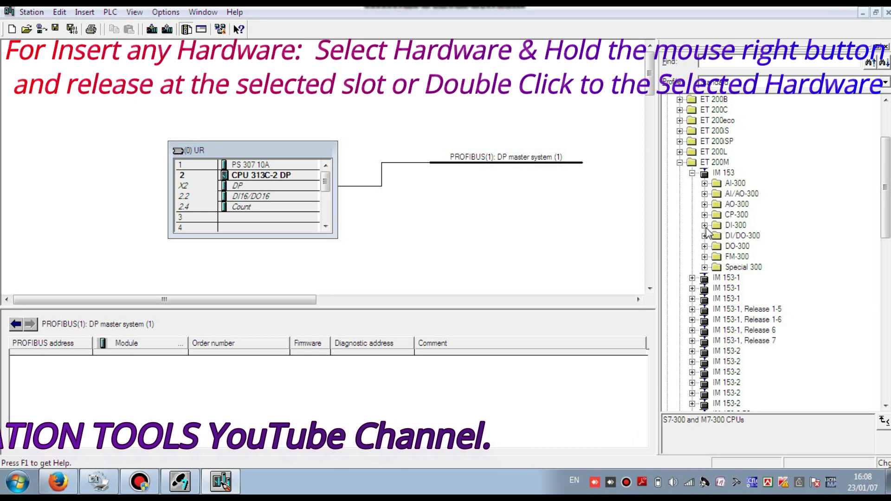
pyautogui.click(693, 173)
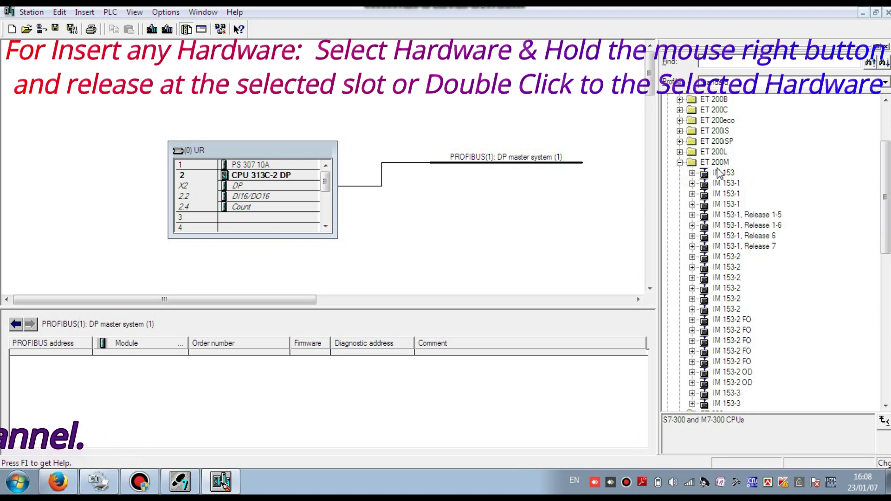
pyautogui.click(723, 174)
# - Attach the IM 153 to the PROFIBUS(1) master line at address 1
pyautogui.moveTo(724, 178); pyautogui.dragTo(478, 152)
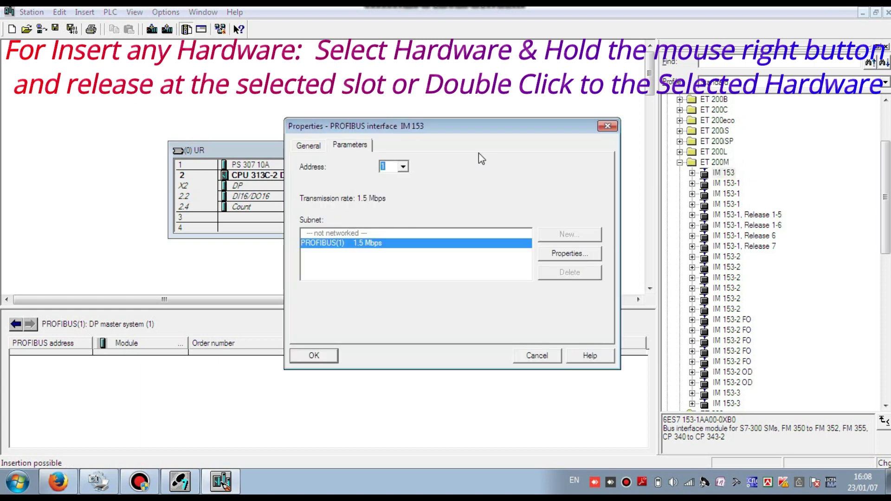
pyautogui.click(316, 357)
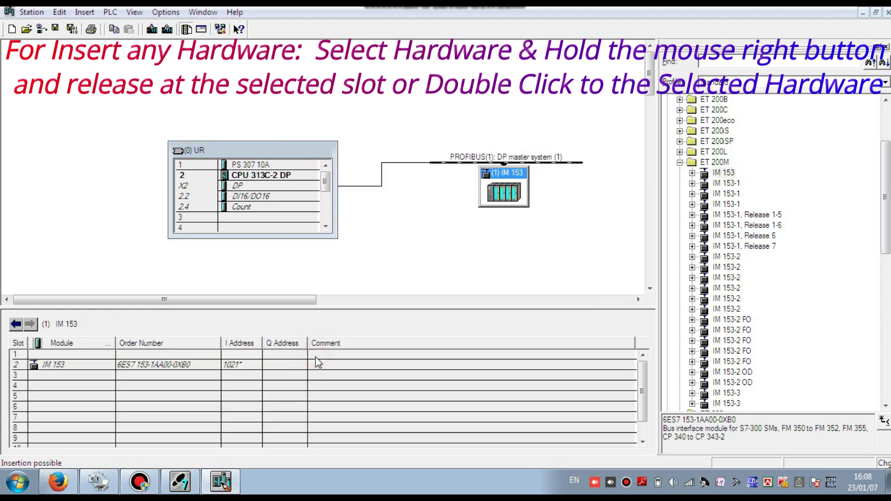
pyautogui.click(557, 245)
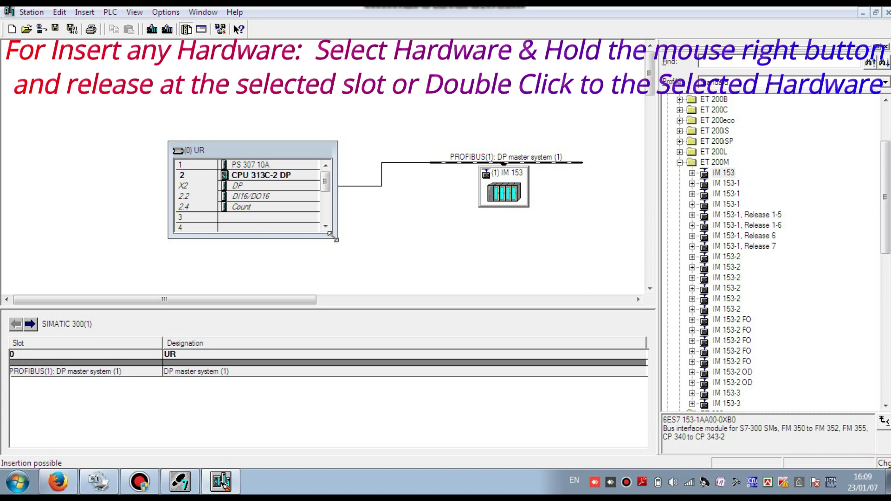
# - Enlarge the rack to show slots up to 8 and list IM 153's AI-300 modules
pyautogui.moveTo(333, 237); pyautogui.dragTo(430, 286)
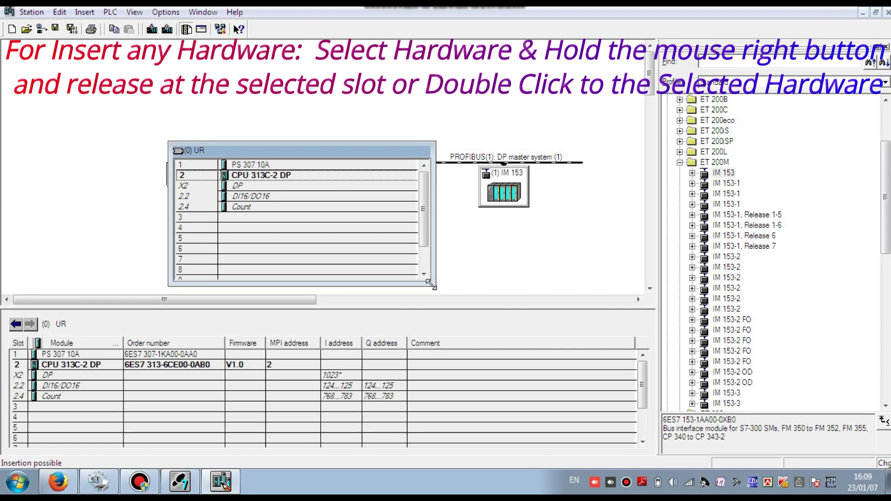
pyautogui.click(255, 231)
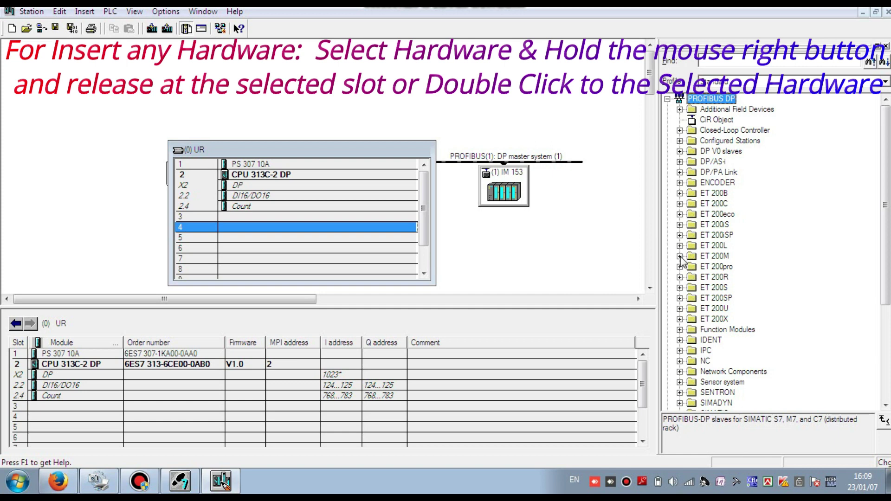
pyautogui.click(680, 256)
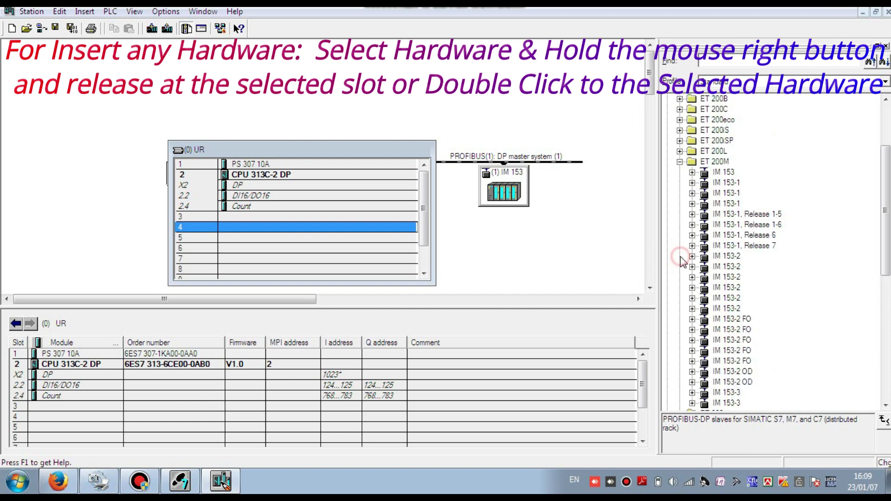
pyautogui.click(693, 172)
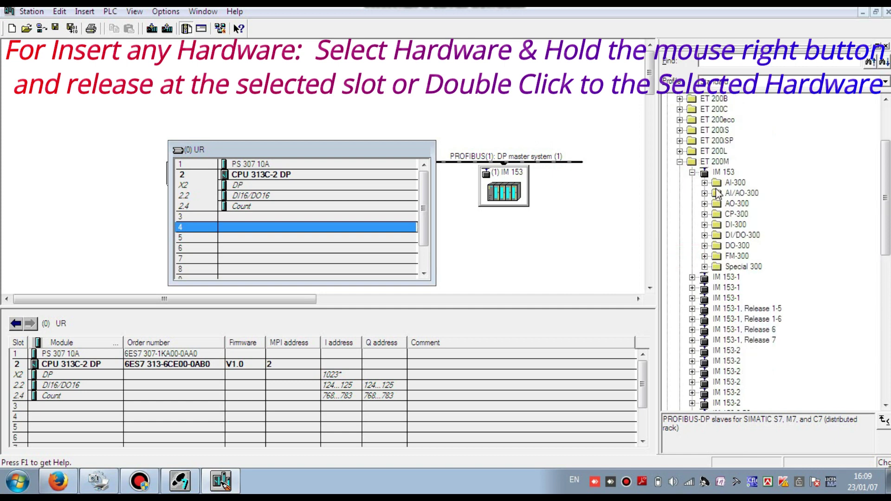
pyautogui.click(704, 183)
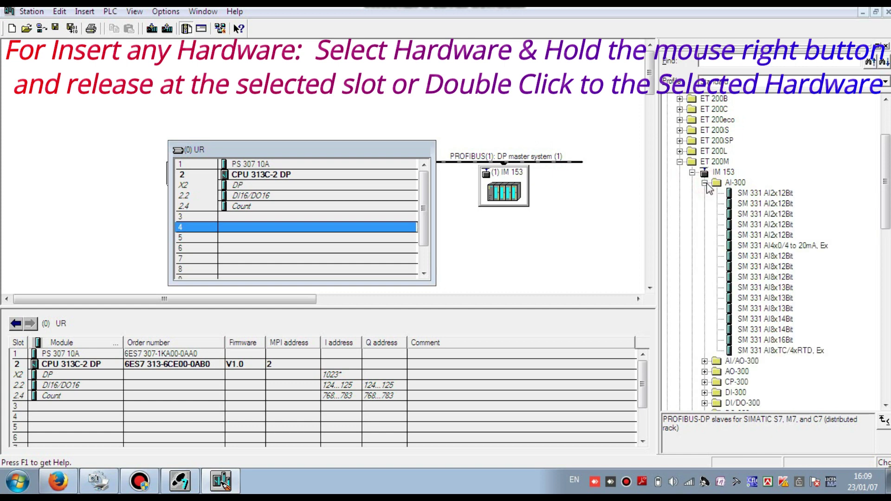
# - Put the SM 321 DI16x 48-125VDC from DI-300 into rack slot 4
pyautogui.click(760, 195)
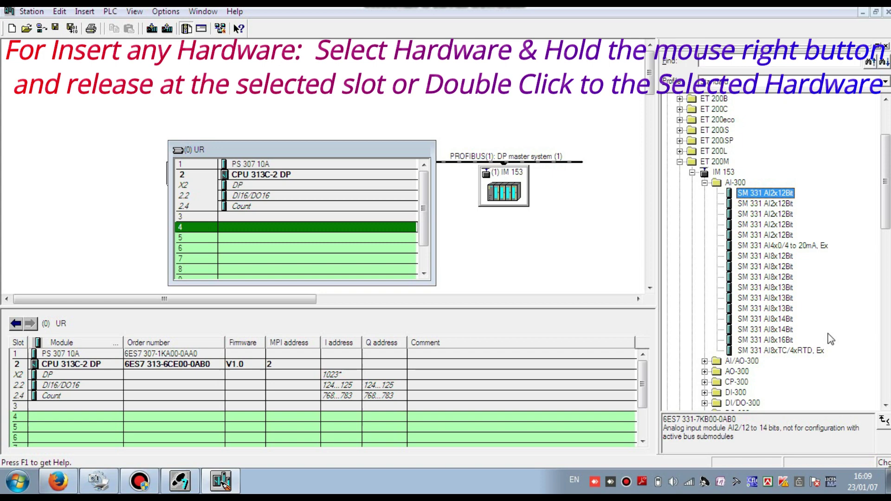
pyautogui.click(704, 184)
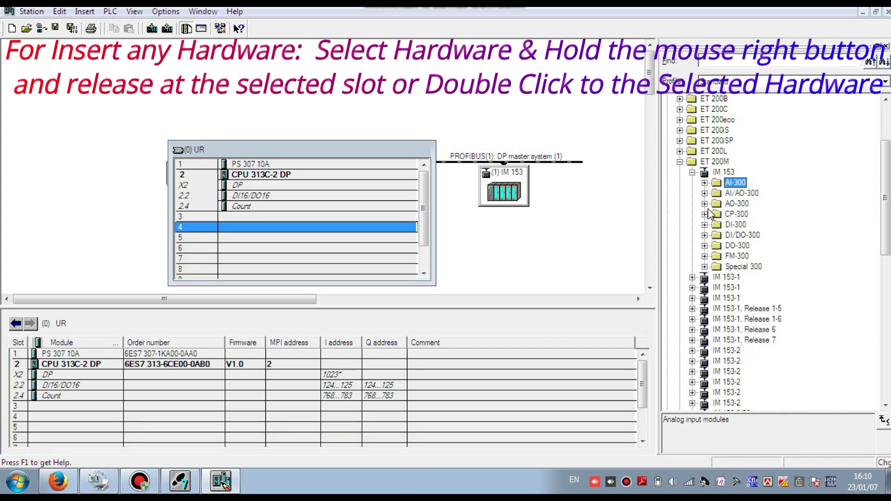
pyautogui.click(706, 225)
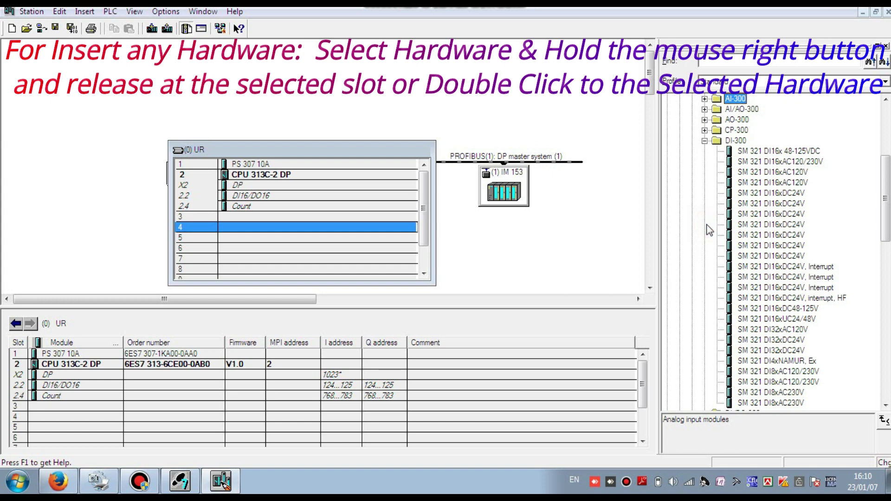
pyautogui.click(771, 151)
pyautogui.moveTo(755, 157); pyautogui.dragTo(294, 227)
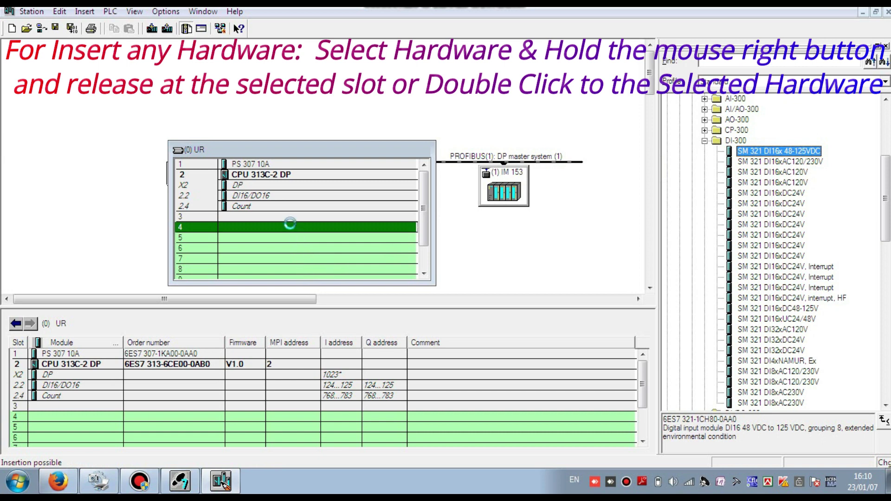
pyautogui.click(255, 241)
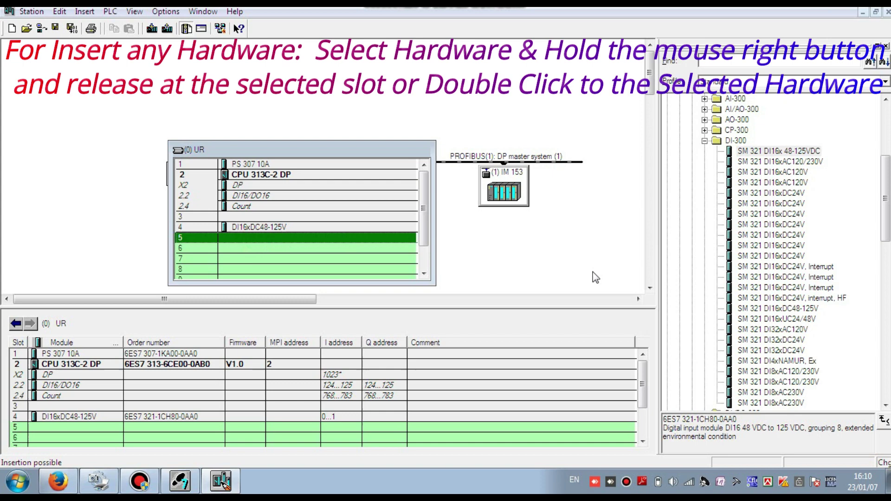
# - Place the SM 322 DO16xAC120V/0.5A (6ES7 322-1EH00-0AA0) into rack slot 5
pyautogui.click(705, 140)
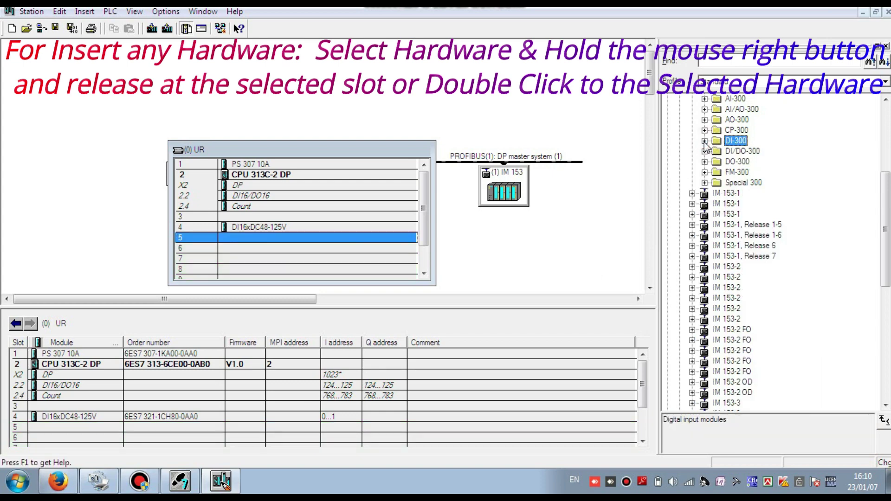
pyautogui.click(705, 161)
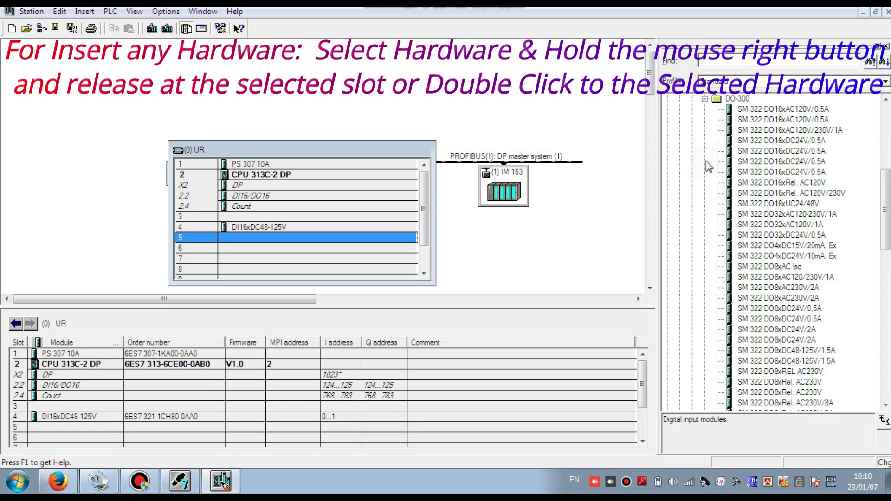
pyautogui.click(751, 109)
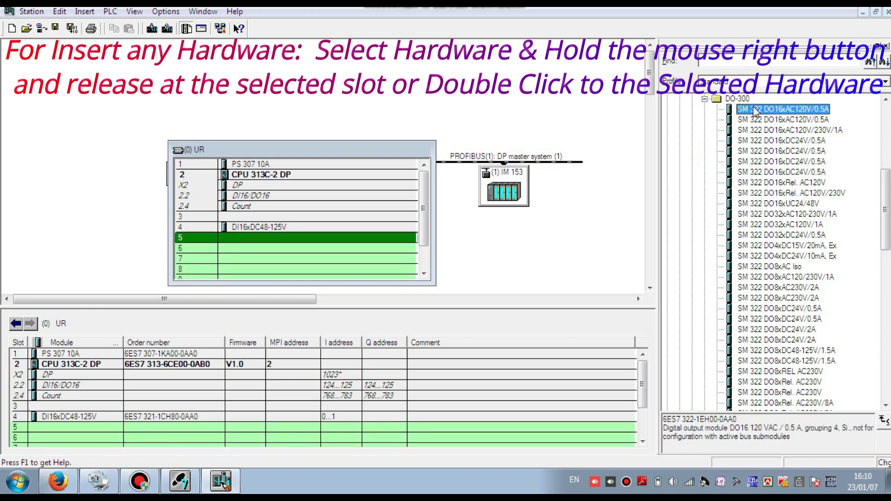
pyautogui.moveTo(754, 112); pyautogui.dragTo(277, 231)
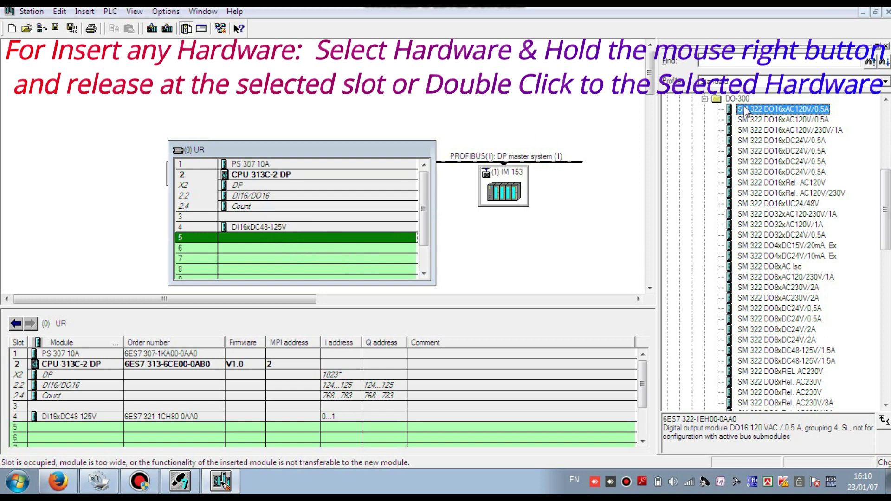
pyautogui.moveTo(745, 111); pyautogui.dragTo(252, 233)
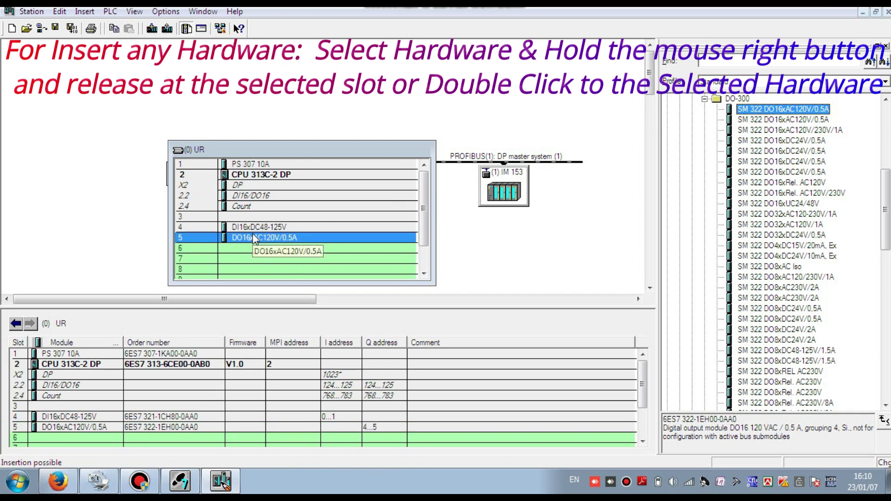
pyautogui.click(231, 248)
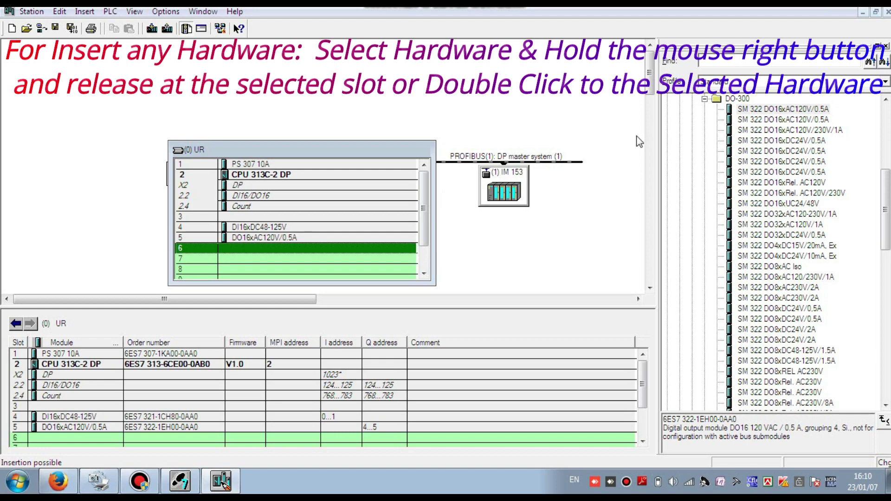
pyautogui.click(705, 99)
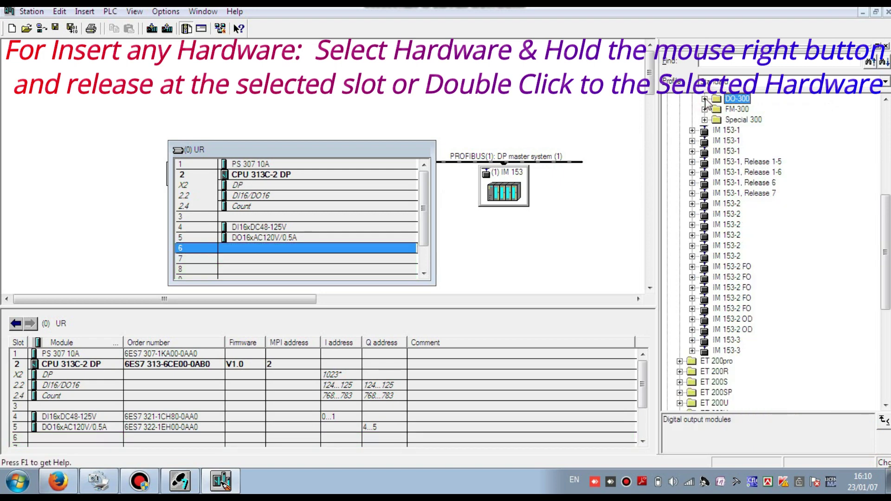
# - Put the second SM 322 DO16xAC120V/0.5A variant into rack slot 6 at output address 8…9
pyautogui.click(705, 100)
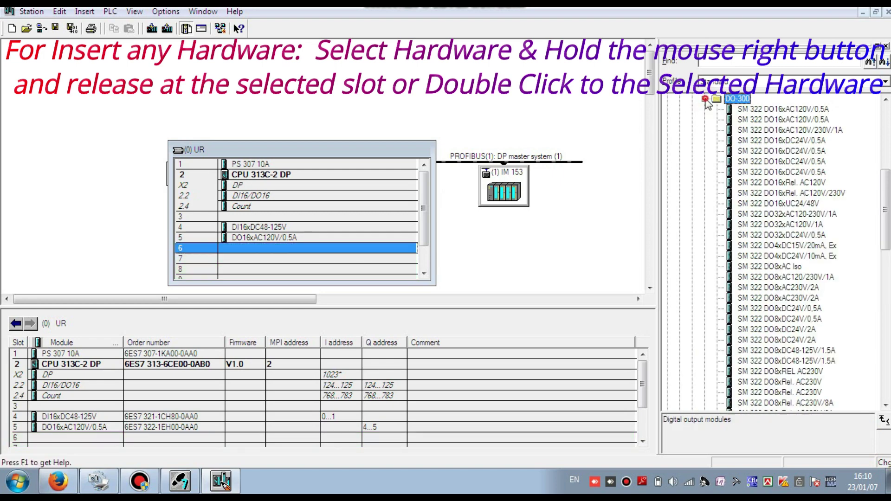
pyautogui.click(760, 120)
pyautogui.moveTo(761, 120); pyautogui.dragTo(305, 243)
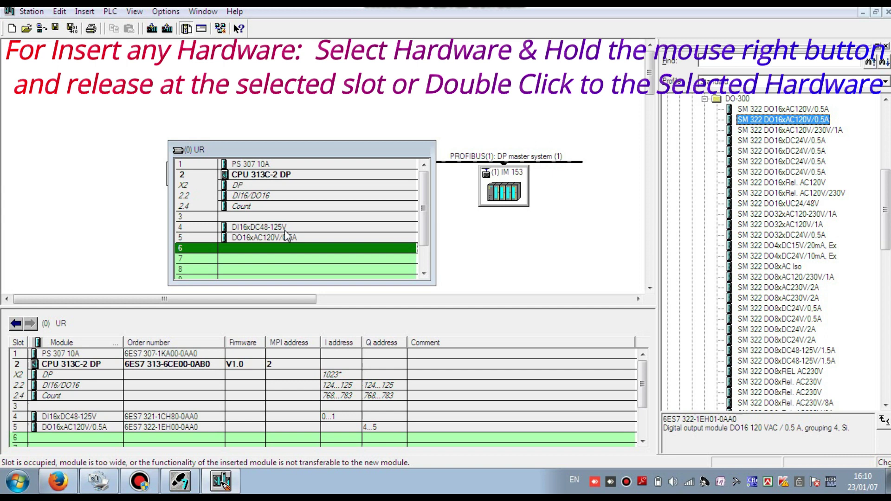
pyautogui.click(268, 217)
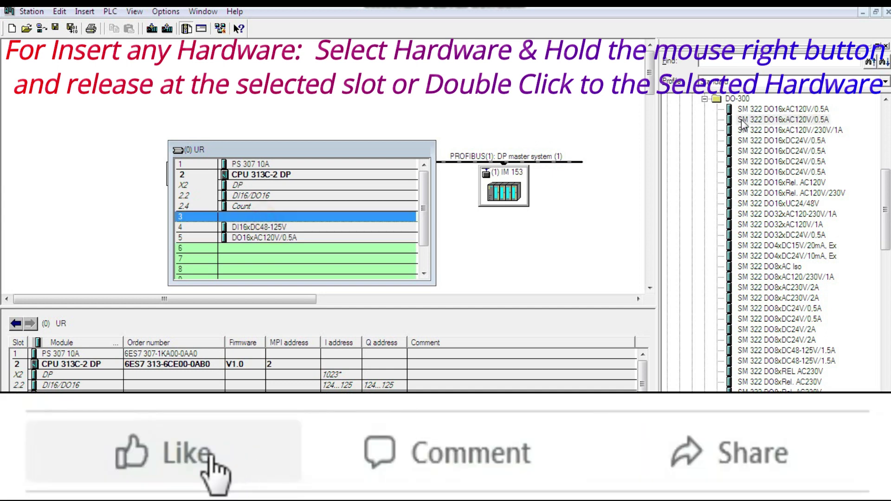
pyautogui.moveTo(745, 119); pyautogui.dragTo(265, 251)
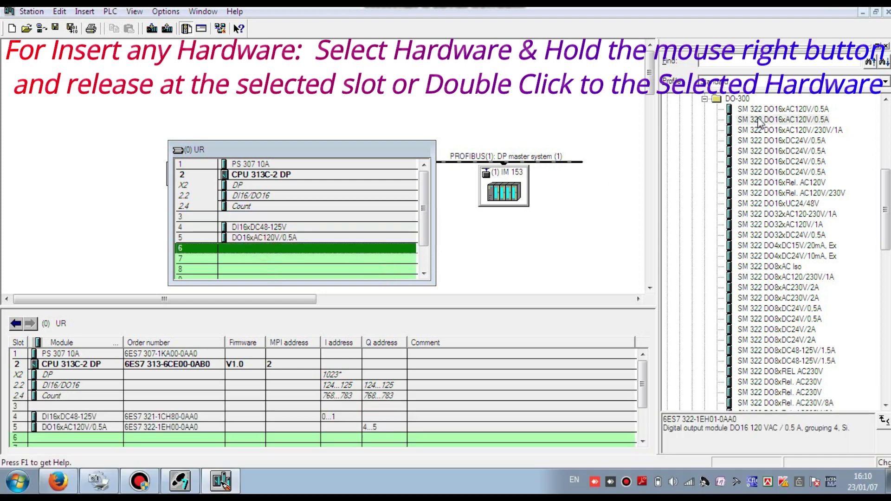
pyautogui.moveTo(758, 122); pyautogui.dragTo(275, 248)
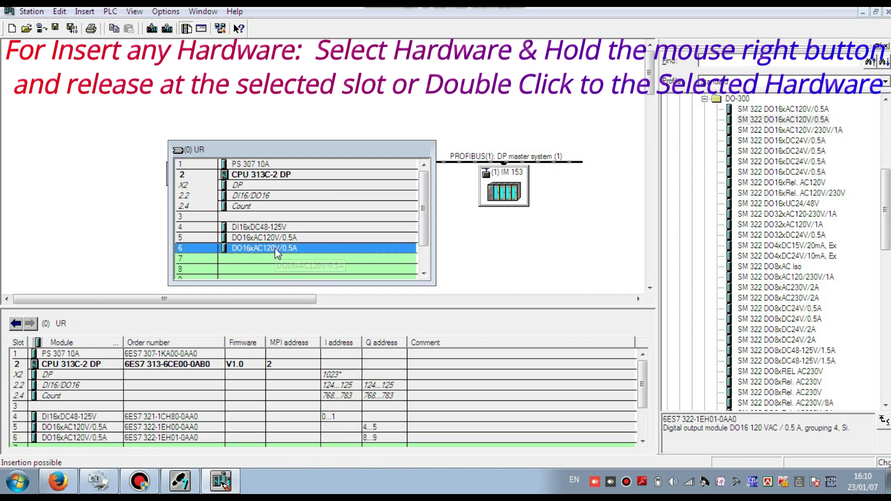
pyautogui.click(257, 216)
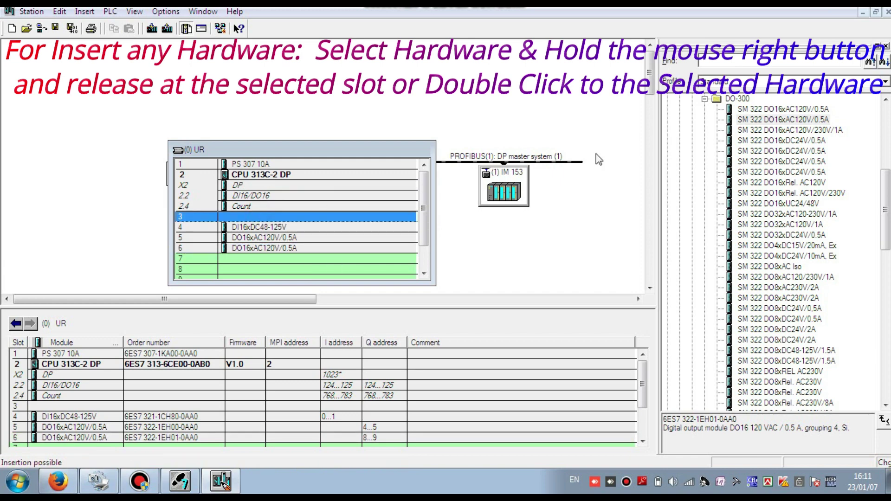
pyautogui.click(705, 99)
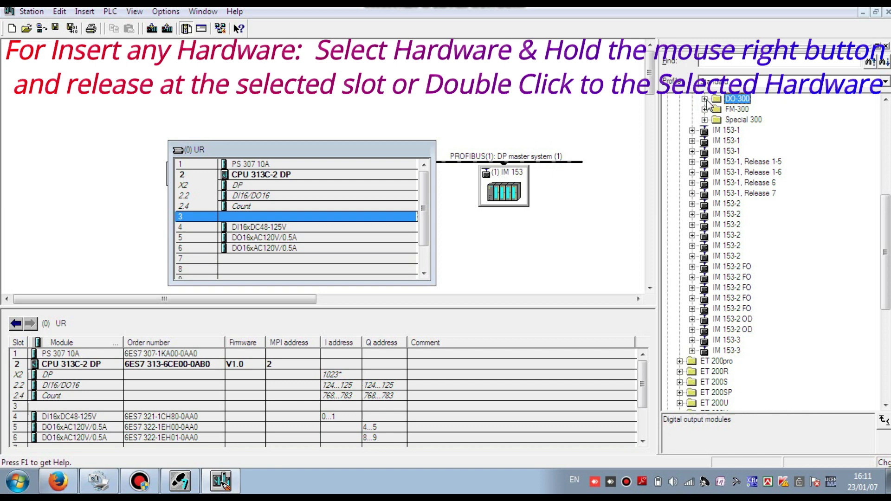
# - Replace slot 4's DC48-125V input module with an SM 321 DI16xAC120/230V (6ES7 321-1FH00-0AA0)
pyautogui.click(886, 99)
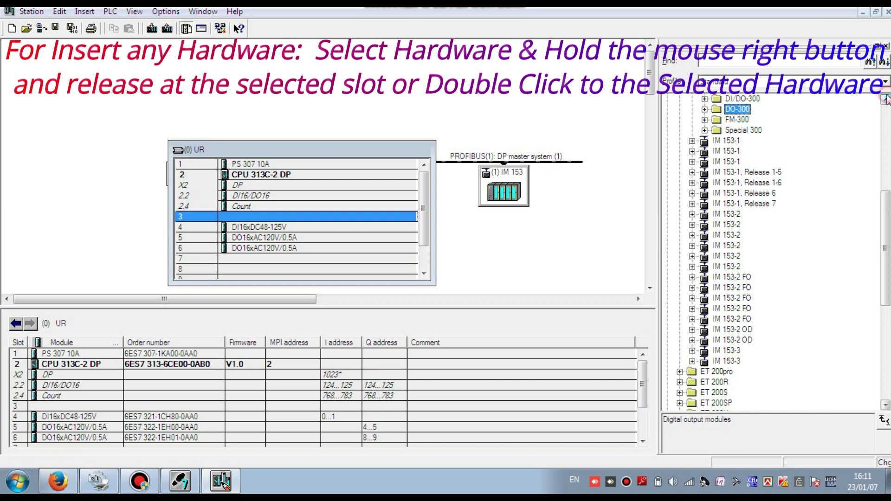
pyautogui.click(886, 99)
pyautogui.click(886, 99)
pyautogui.click(886, 99)
pyautogui.click(886, 99)
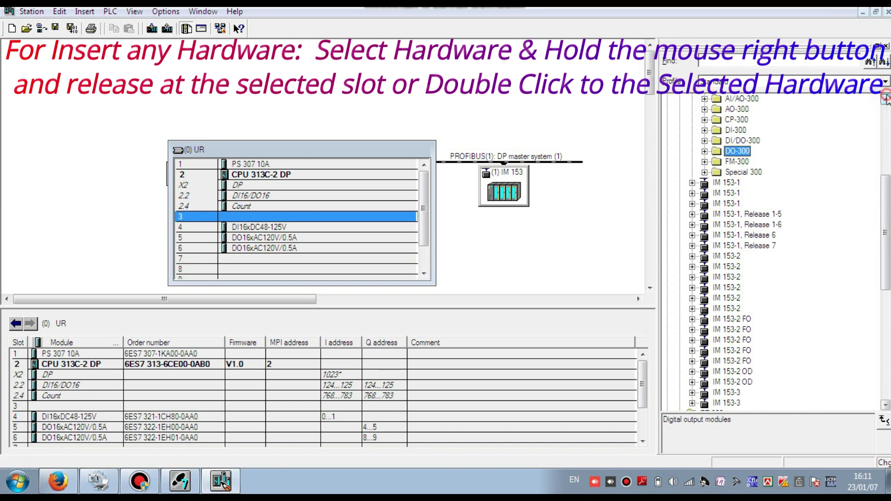
pyautogui.click(704, 130)
pyautogui.click(754, 151)
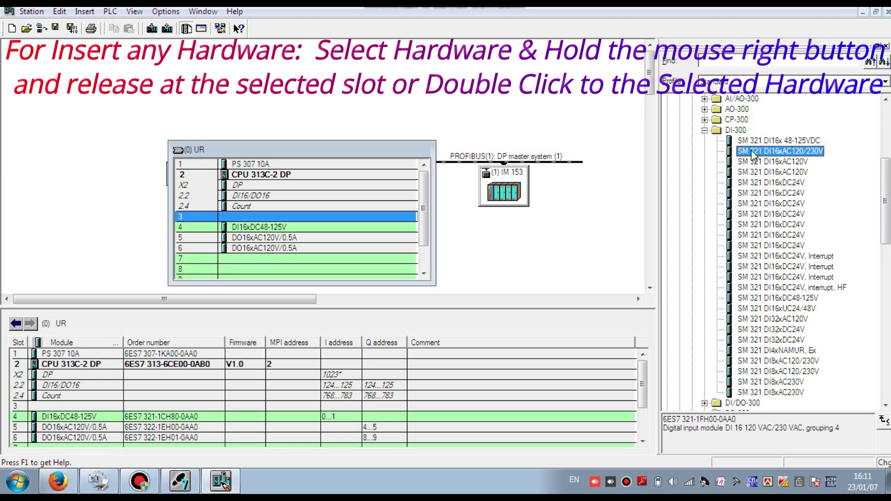
pyautogui.moveTo(754, 154); pyautogui.dragTo(321, 226)
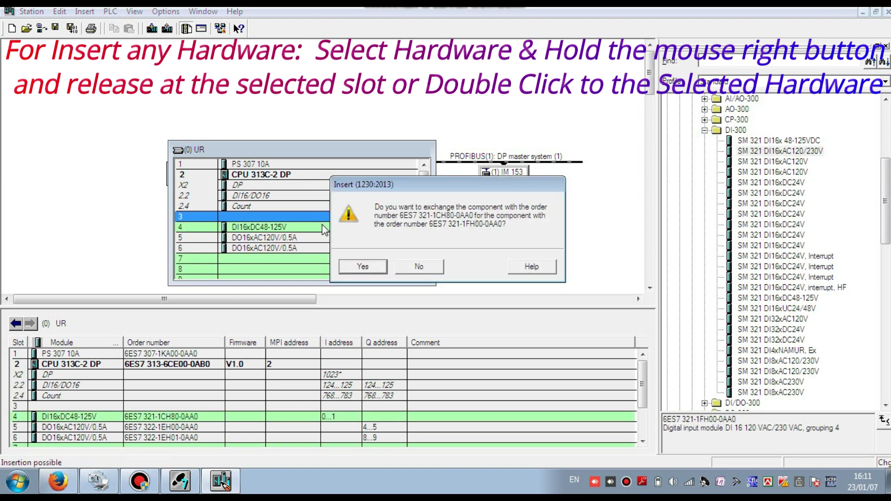
pyautogui.click(363, 267)
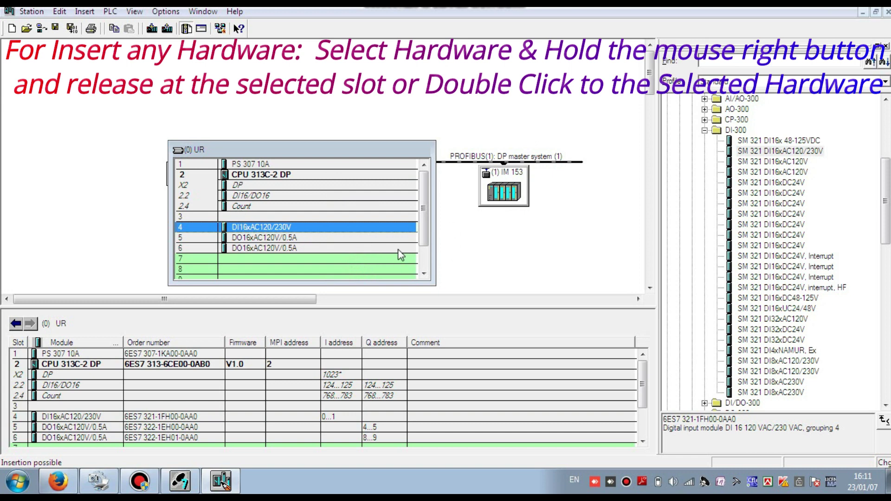
# - Move the output module from slot 5 to slot 7, leaving slot 5 empty
pyautogui.click(423, 275)
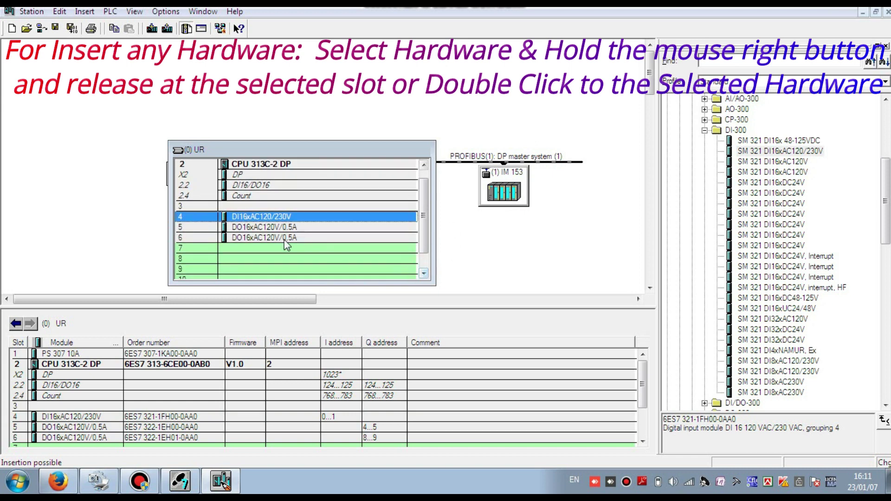
pyautogui.click(276, 227)
pyautogui.moveTo(275, 226); pyautogui.dragTo(275, 227)
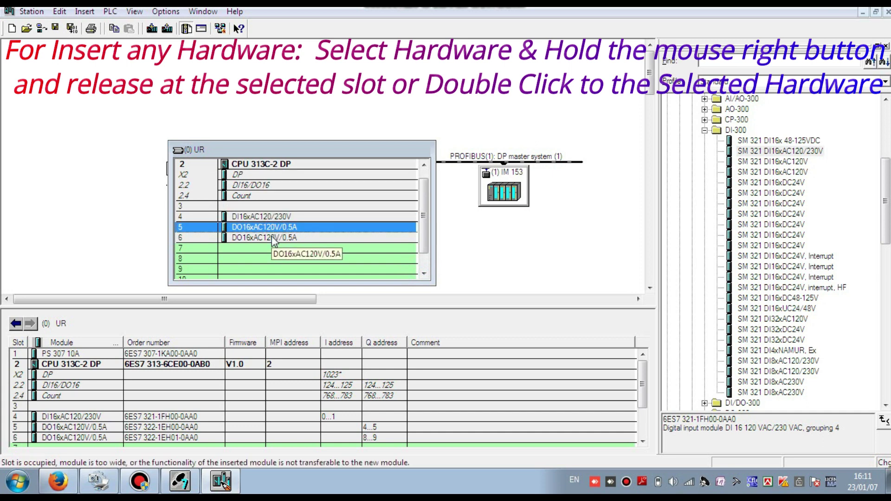
pyautogui.click(272, 238)
pyautogui.click(268, 226)
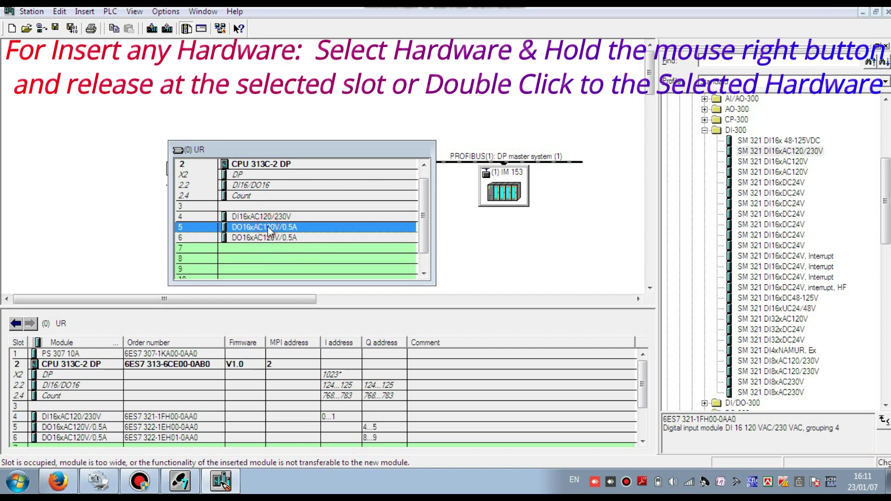
pyautogui.moveTo(268, 227); pyautogui.dragTo(260, 249)
pyautogui.click(256, 231)
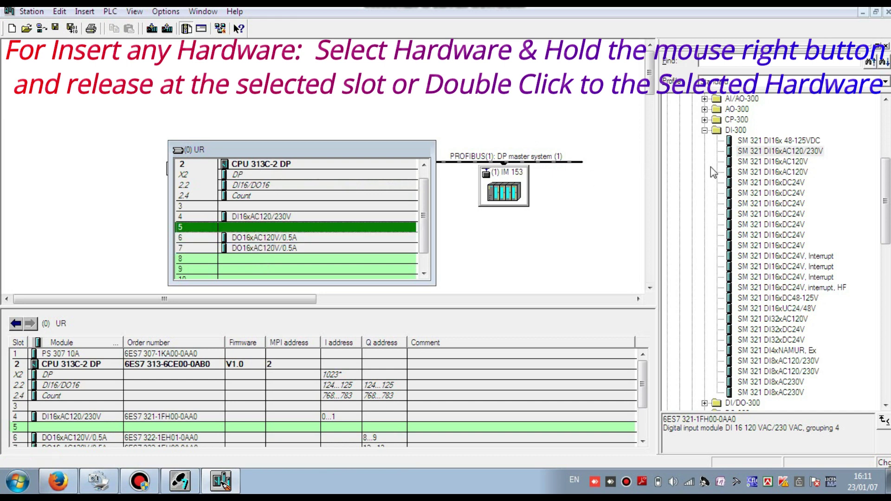
# - Exchange slot 4's module for an SM 321 DI16xDC24V input module (6ES7 321-1BH50-0AA0)
pyautogui.click(766, 162)
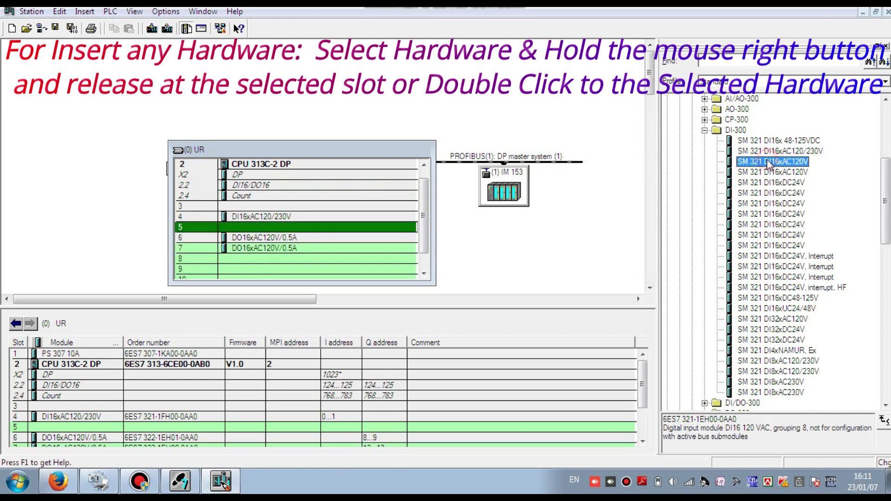
pyautogui.click(772, 256)
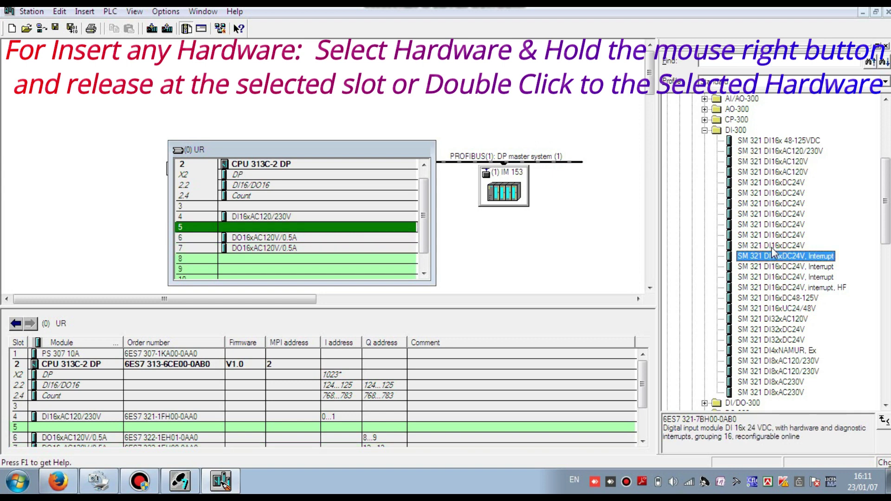
pyautogui.click(766, 226)
pyautogui.moveTo(767, 234); pyautogui.dragTo(266, 222)
pyautogui.click(362, 266)
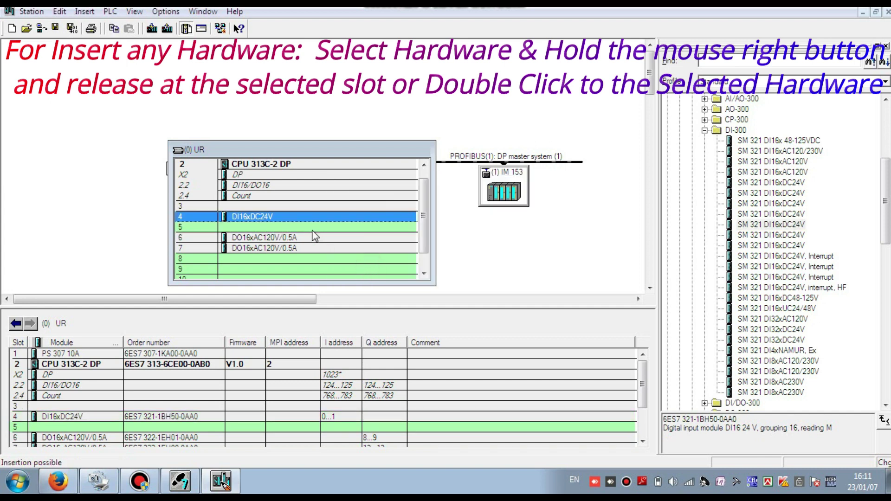
# - Place a second SM 321 DI16xDC24V in slot 5 at input address 4…5, then collapse DI-300
pyautogui.click(313, 230)
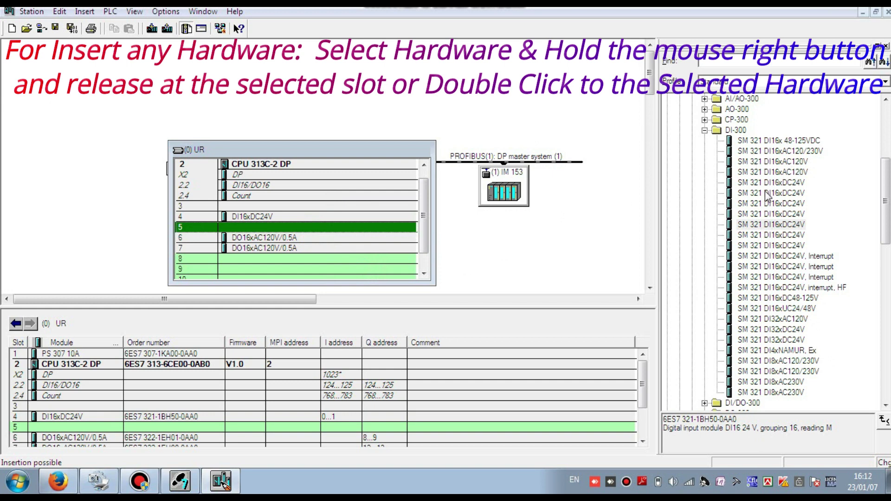
pyautogui.moveTo(762, 194); pyautogui.dragTo(355, 227)
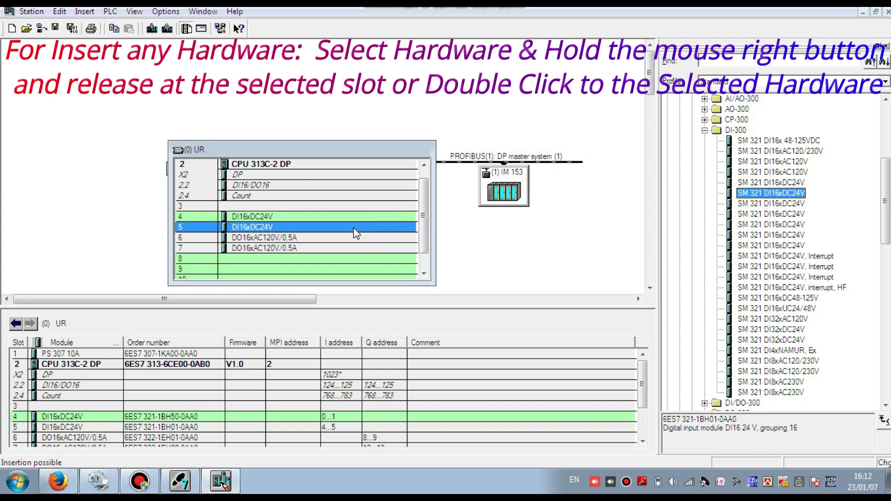
pyautogui.click(270, 261)
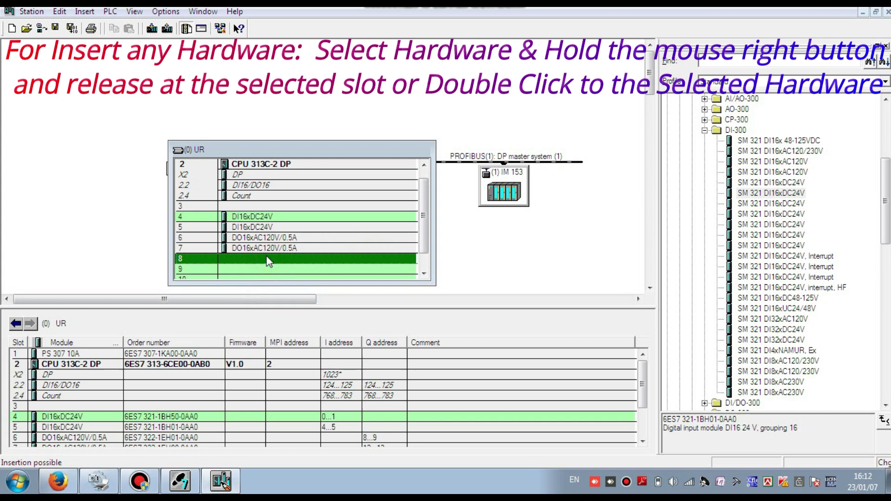
pyautogui.click(705, 131)
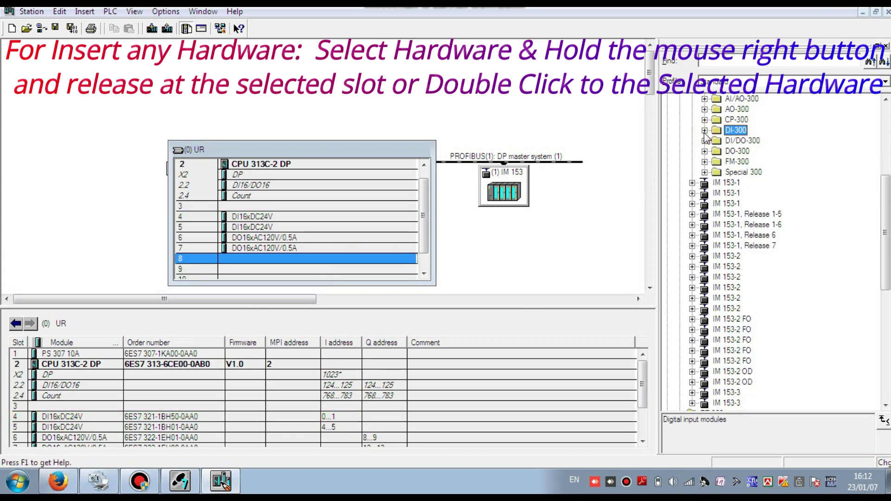
# - Insert an SM 334 AI4/AO2x12Bit analog I/O module into slot 8
pyautogui.click(705, 99)
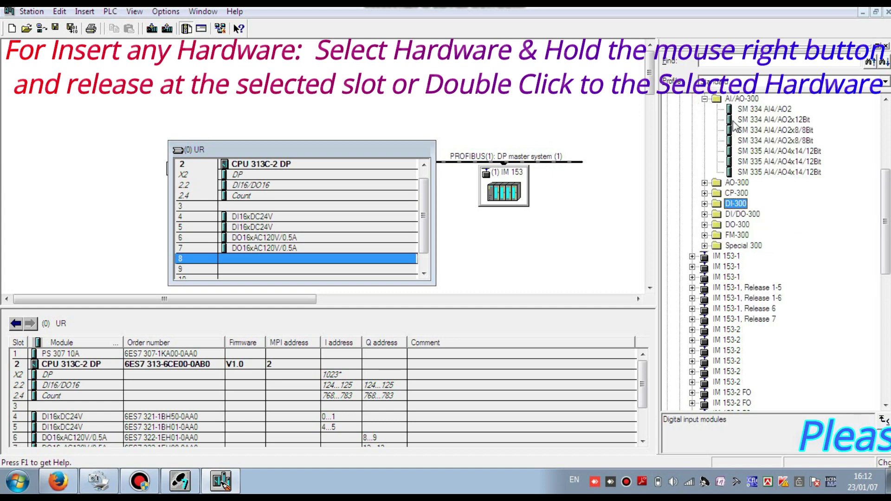
pyautogui.moveTo(733, 122); pyautogui.dragTo(293, 238)
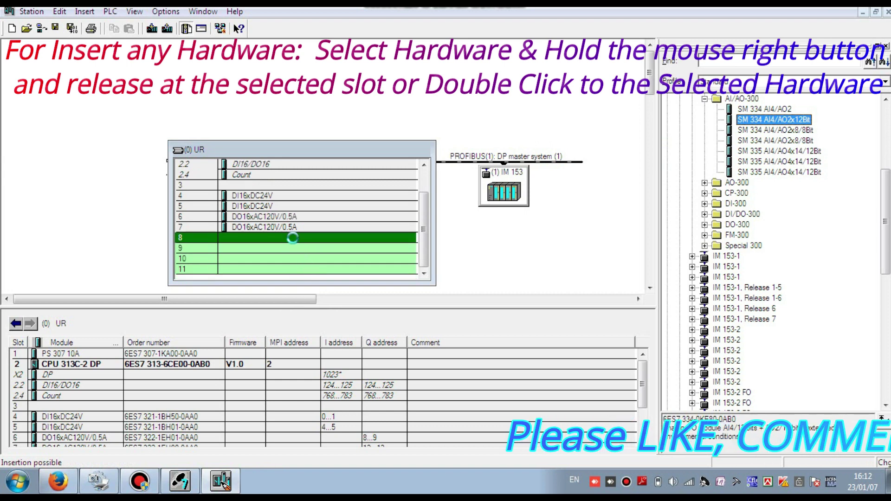
pyautogui.click(265, 250)
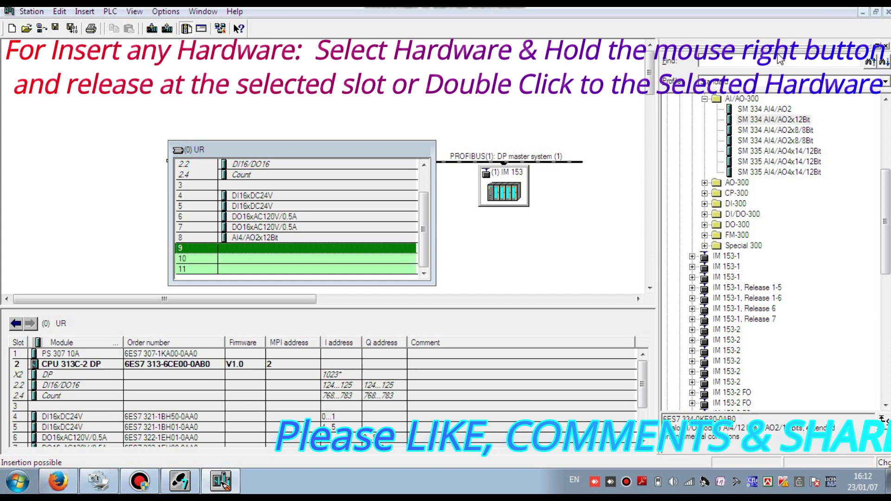
pyautogui.click(704, 99)
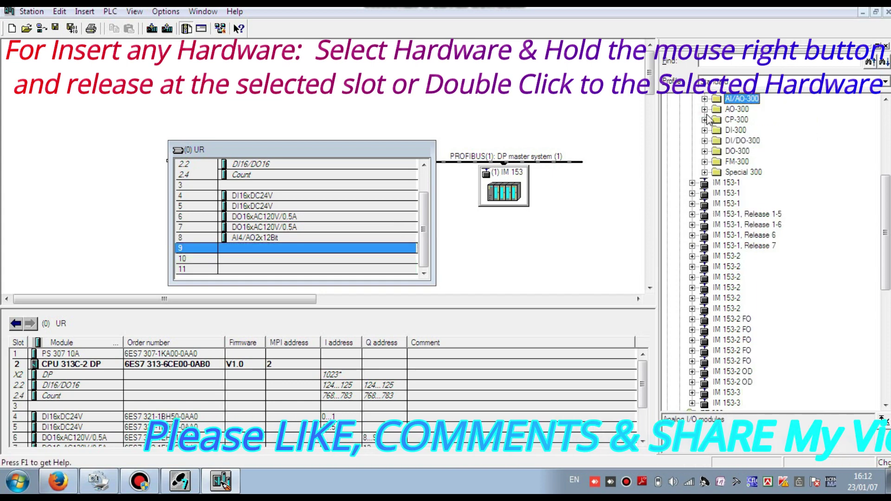
# - Insert an SM 332 AO4x12Bit analog output module (6ES7 332-5HD00-0AB0) into slot 9
pyautogui.click(705, 109)
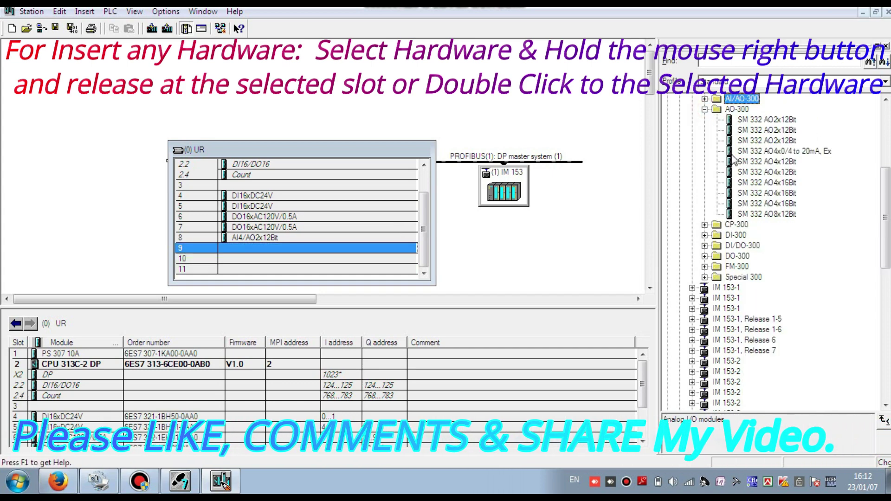
pyautogui.click(751, 163)
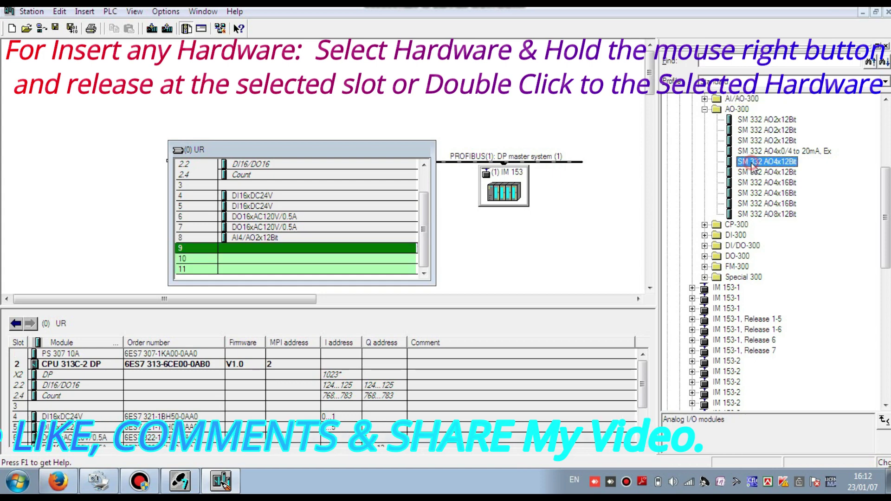
pyautogui.moveTo(752, 163); pyautogui.dragTo(223, 244)
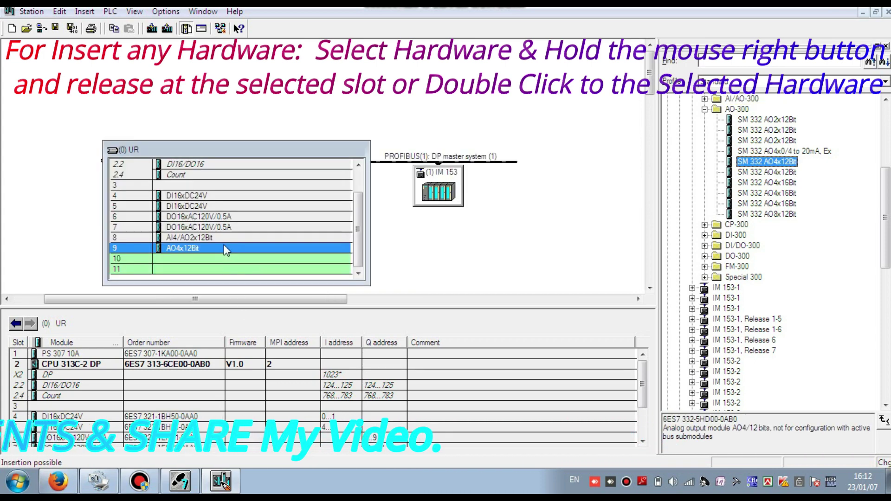
pyautogui.click(467, 209)
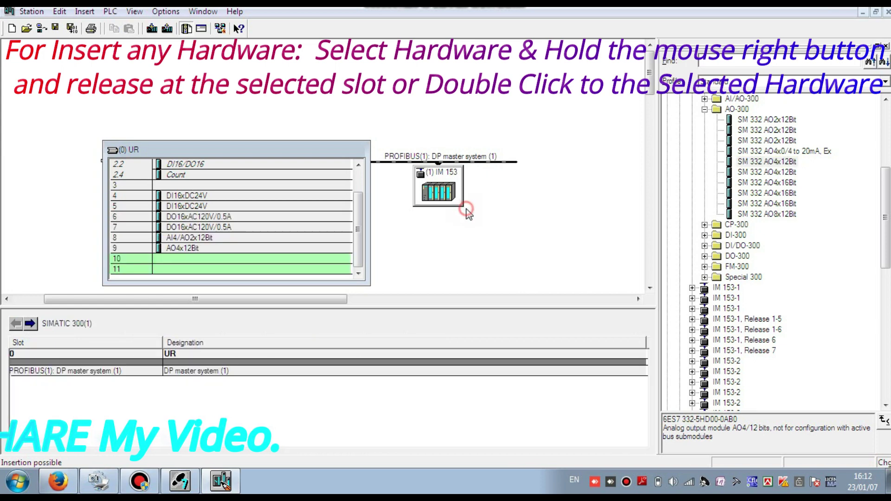
# - Restore the module table and check slot 7's DO16xAC120V/0.5A output addresses 12…13 without changes
pyautogui.click(239, 188)
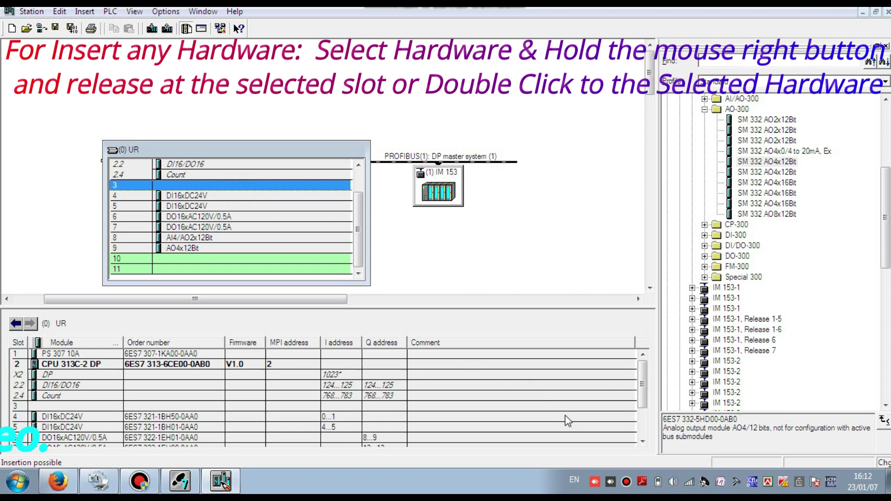
pyautogui.click(642, 442)
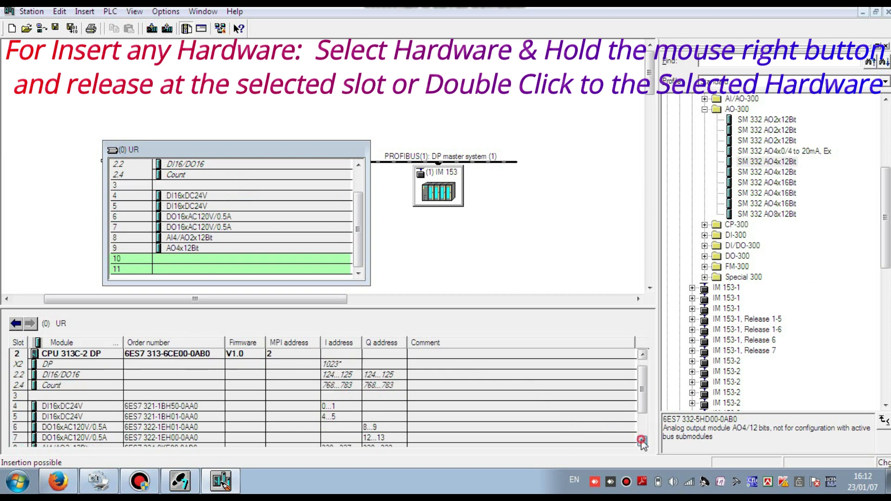
pyautogui.click(642, 441)
pyautogui.click(642, 442)
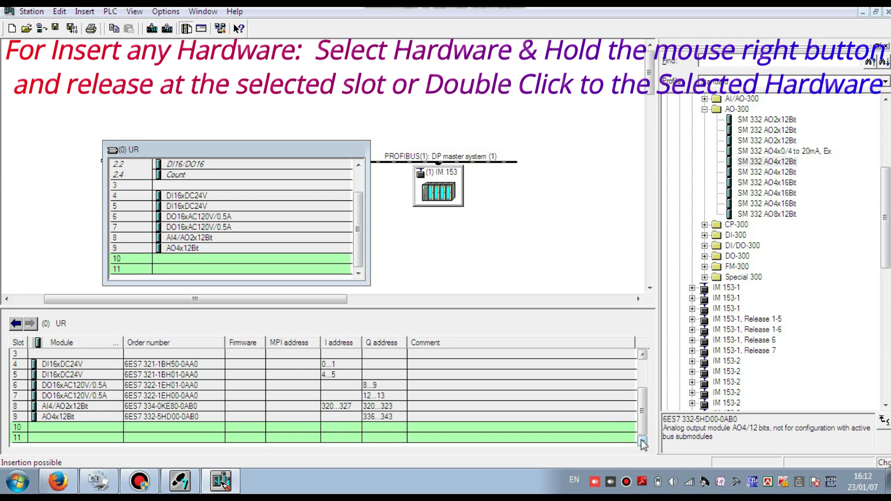
pyautogui.doubleClick(335, 399)
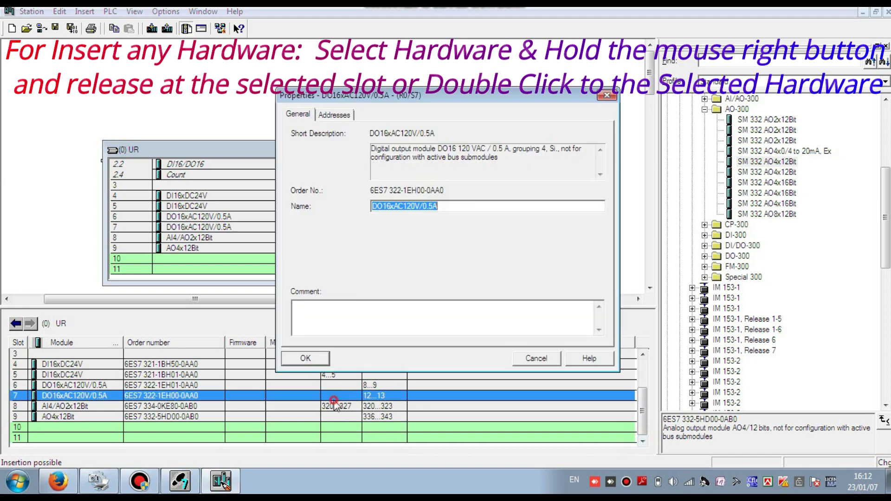
pyautogui.click(342, 412)
pyautogui.click(346, 115)
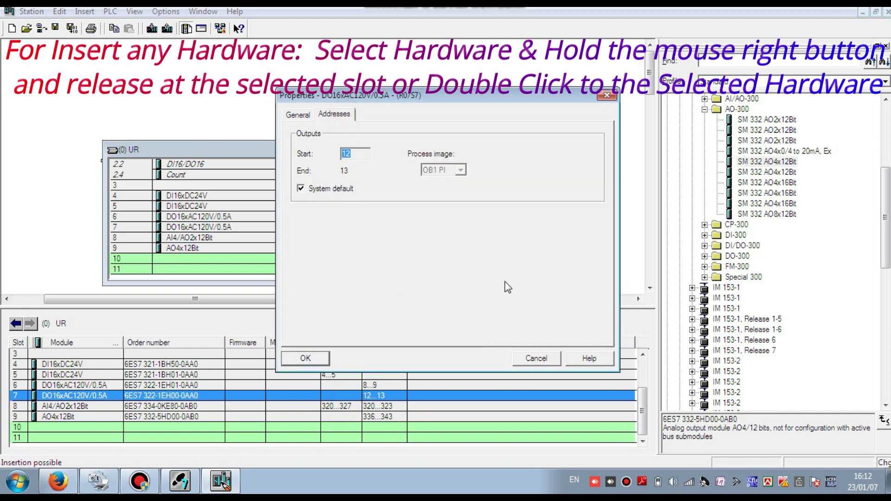
pyautogui.click(538, 358)
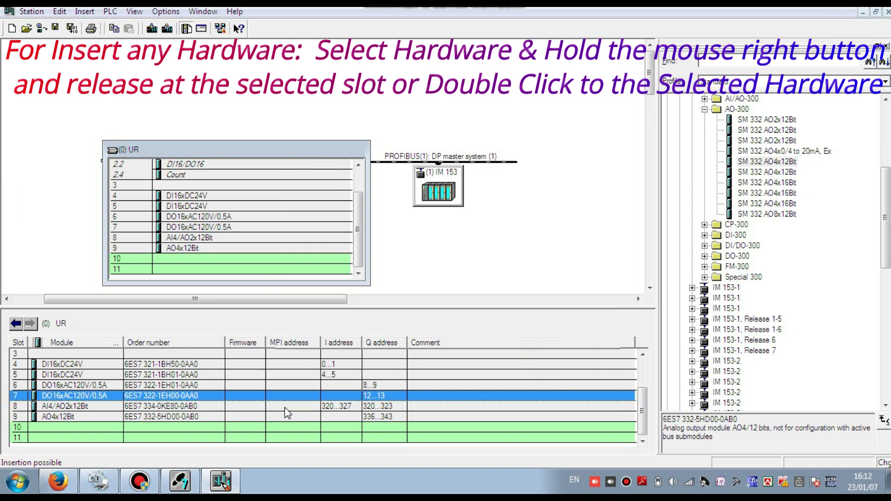
# - In slot 8's AI4/AO2x12Bit addresses, set the inputs to start at 100 (I 100…107)
pyautogui.doubleClick(327, 408)
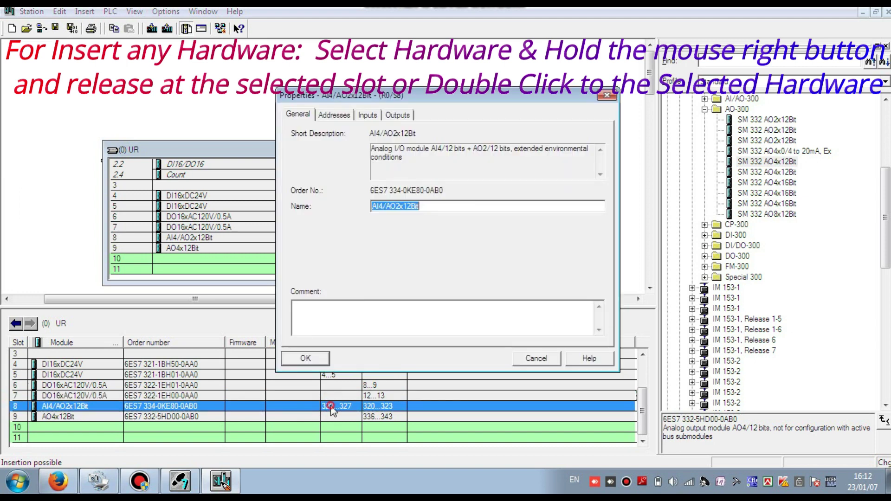
pyautogui.click(332, 116)
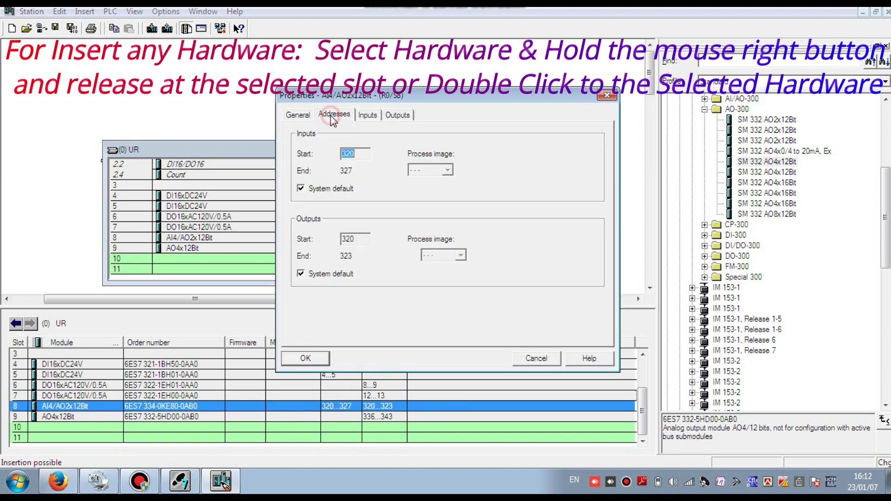
pyautogui.click(363, 155)
pyautogui.click(331, 190)
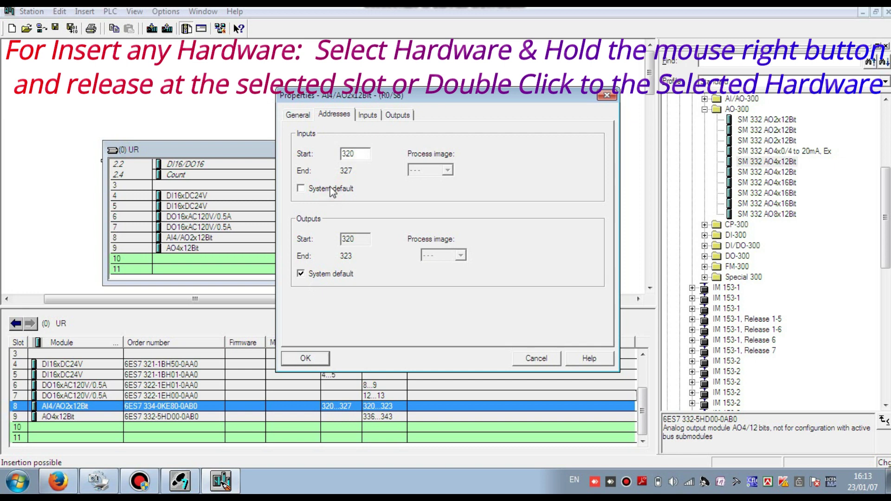
pyautogui.click(331, 191)
pyautogui.click(332, 190)
pyautogui.click(301, 188)
pyautogui.click(300, 189)
pyautogui.click(301, 189)
pyautogui.click(302, 189)
# - Untick the outputs' system default and set the output start address to 100 (Q 100…103)
pyautogui.click(301, 274)
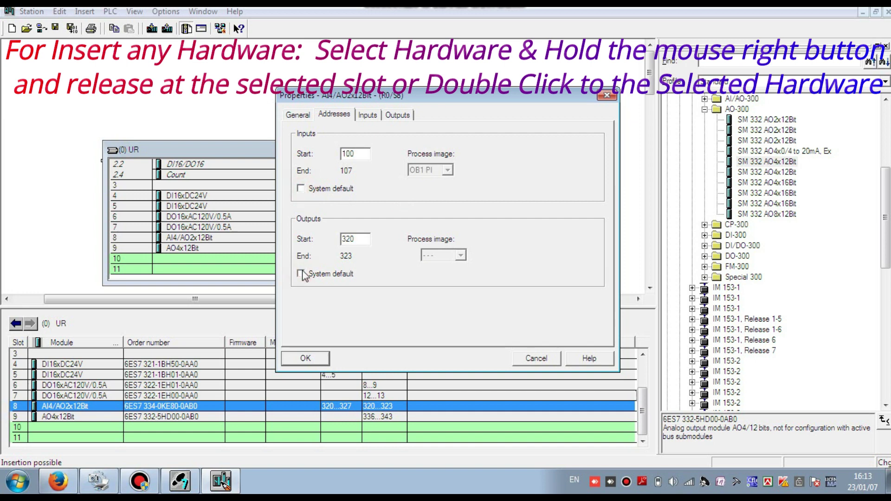
pyautogui.click(359, 240)
pyautogui.write('100')
pyautogui.click(315, 359)
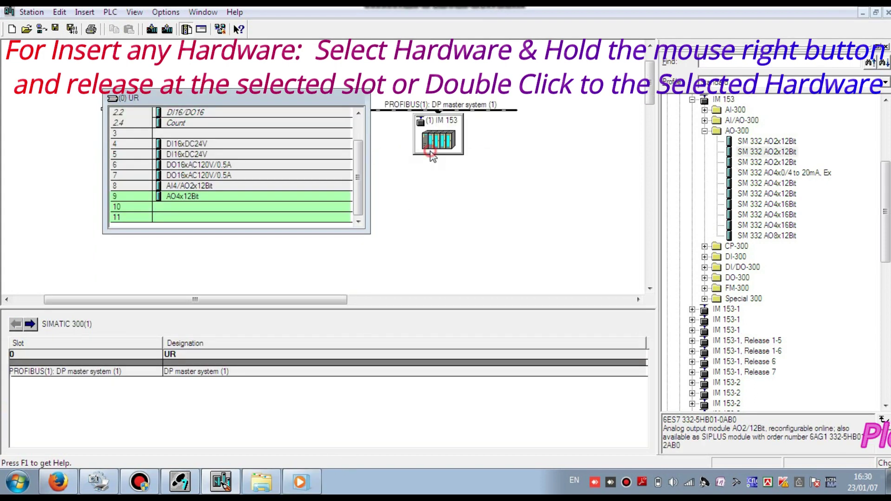
# - Add an SM 321 DI16xAC120V to slot 4 of the IM 153 slave and launch S7-PLCSIM
pyautogui.doubleClick(431, 156)
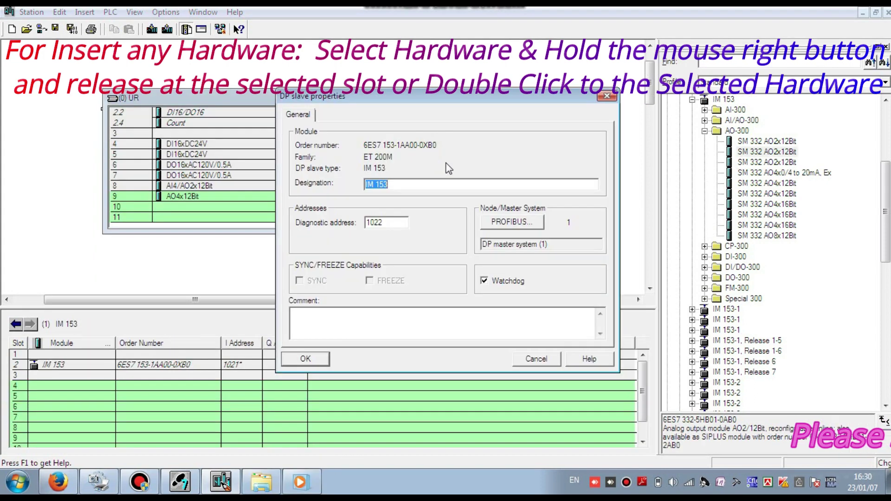
pyautogui.click(304, 359)
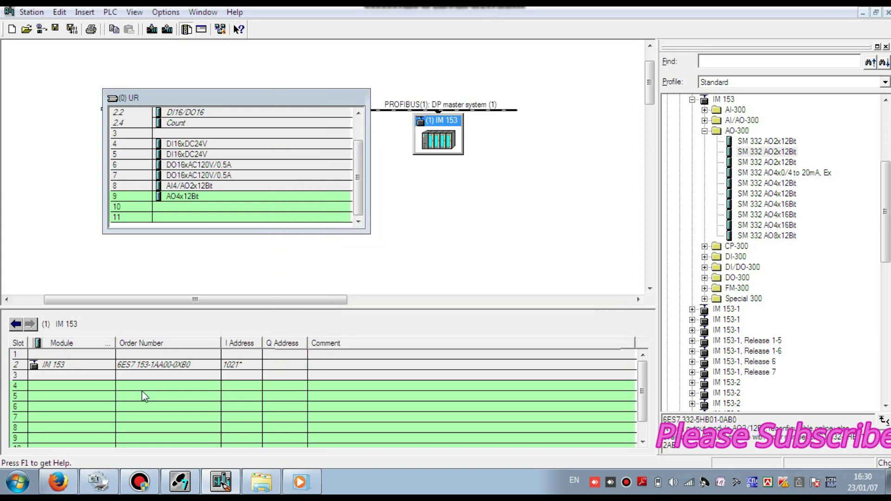
pyautogui.click(104, 388)
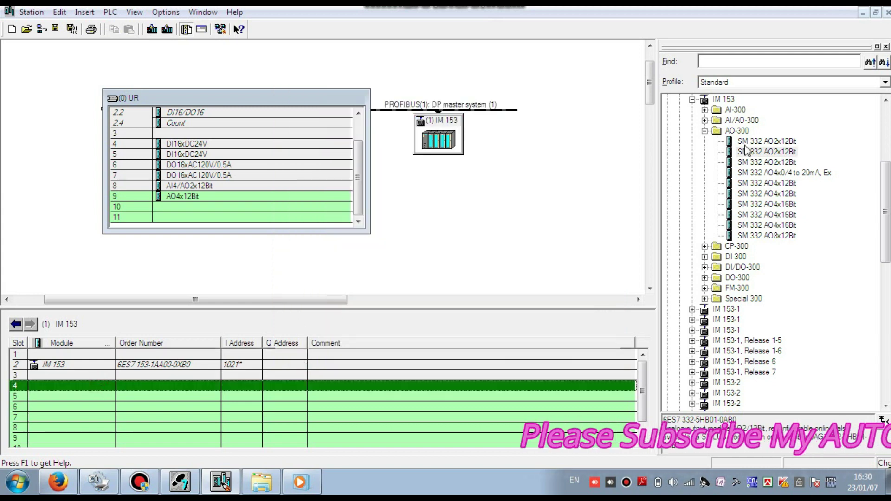
pyautogui.click(705, 131)
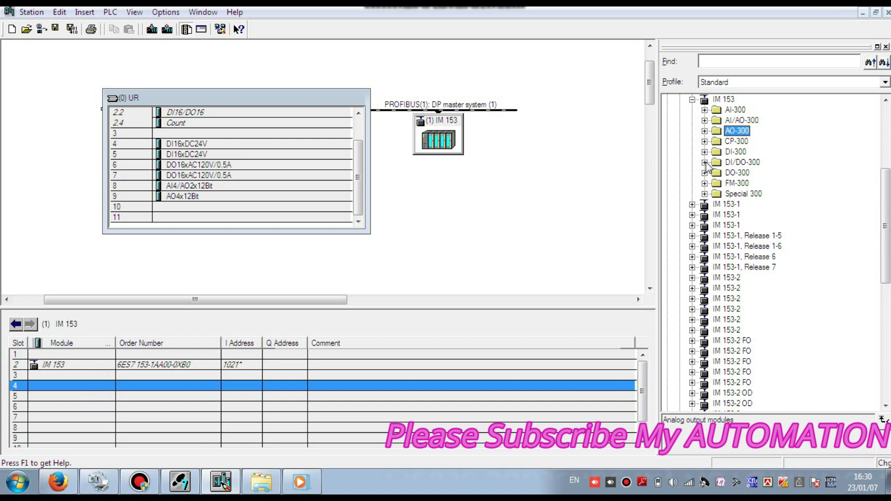
pyautogui.click(705, 152)
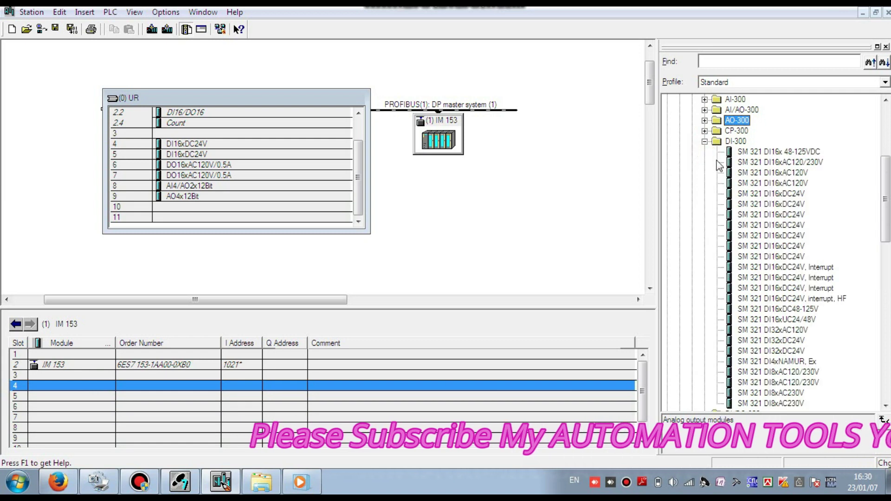
pyautogui.doubleClick(763, 175)
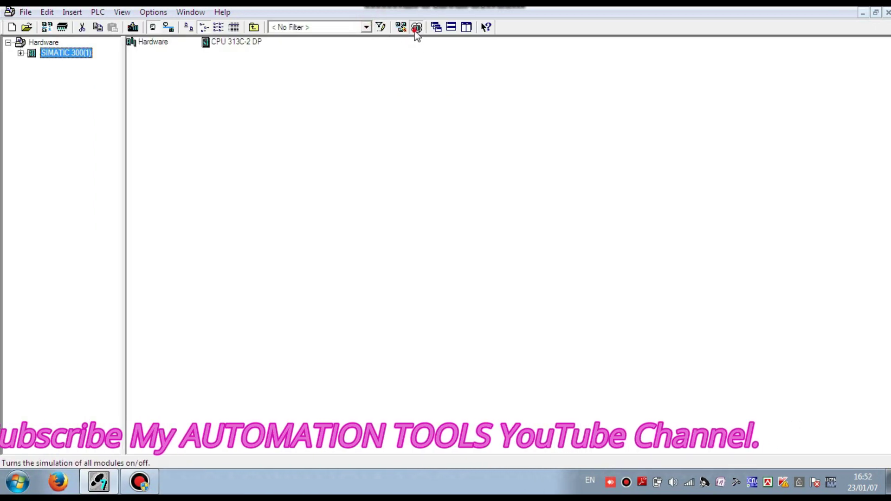
pyautogui.click(417, 28)
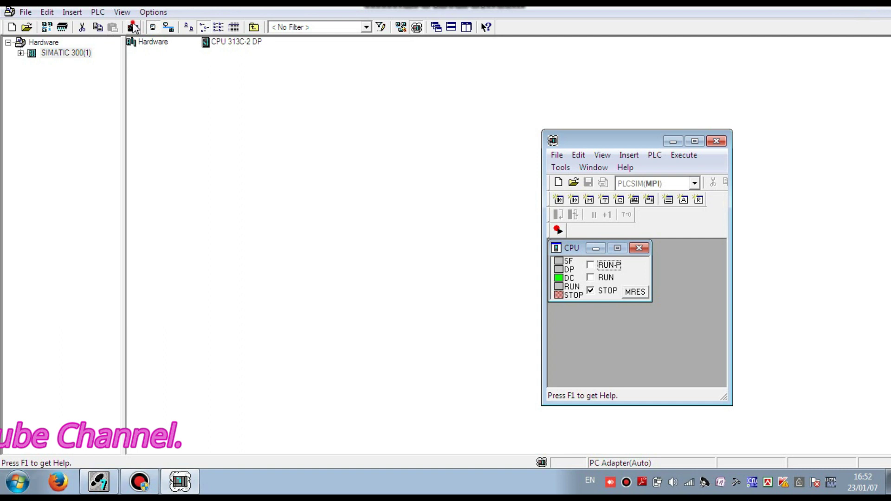
# - Bring SIMATIC Manager forward and select the SIMATIC 300 station's Hardware object
pyautogui.click(308, 169)
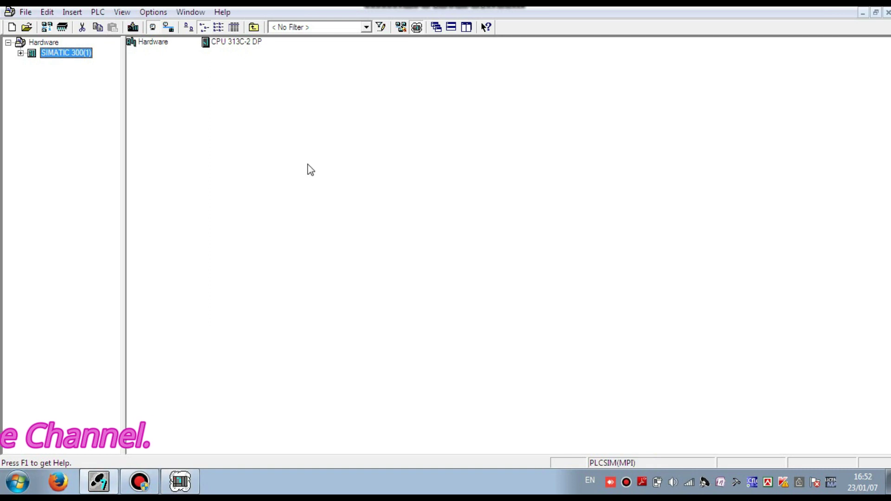
pyautogui.click(145, 42)
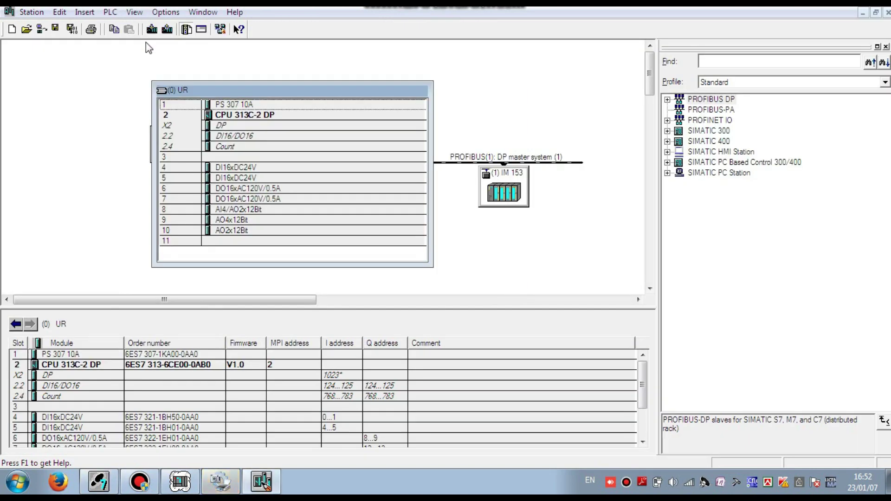
# - Download the configuration to the simulated CPU 313C-2 DP at MPI address 2, then go online, saving changes
pyautogui.doubleClick(492, 192)
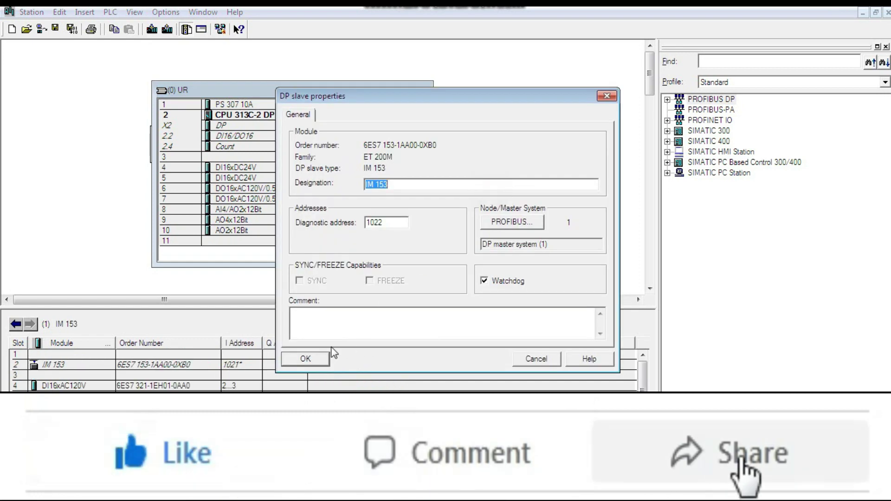
pyautogui.click(306, 359)
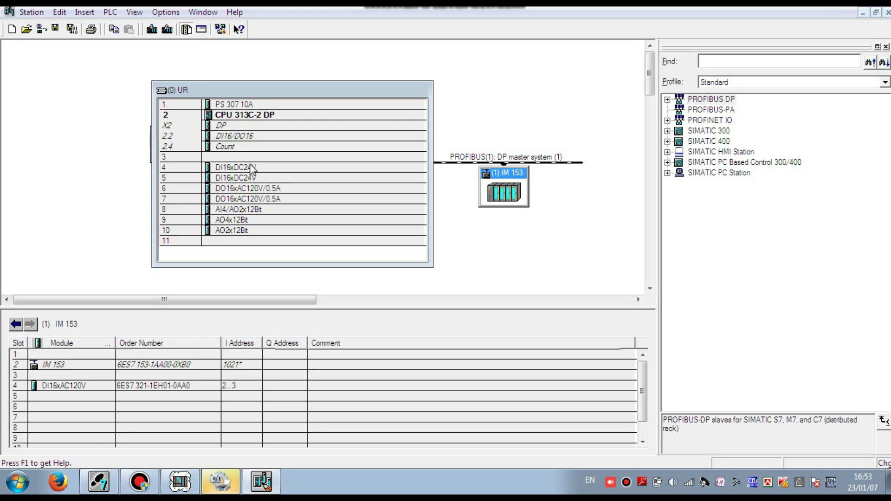
pyautogui.click(152, 29)
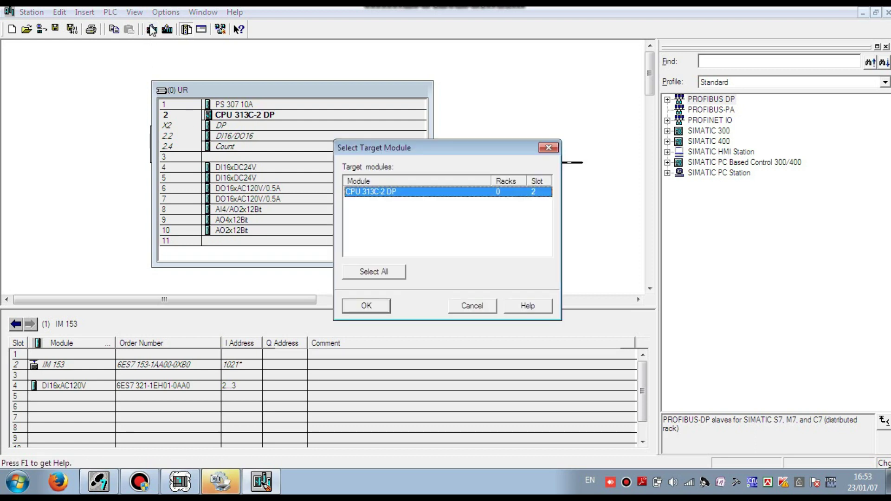
pyautogui.click(367, 306)
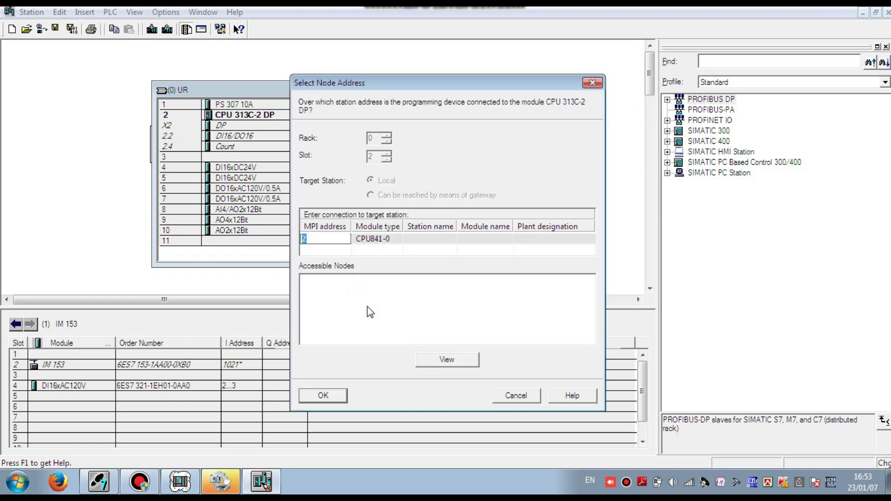
pyautogui.click(430, 362)
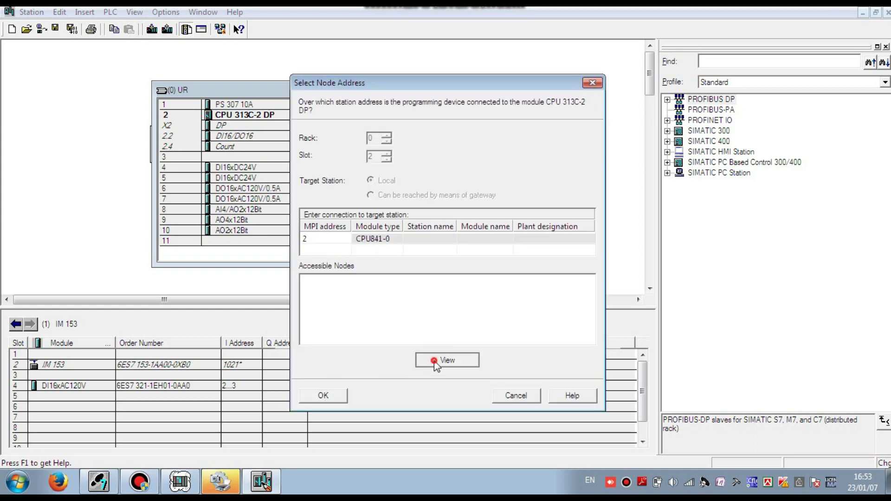
pyautogui.click(333, 402)
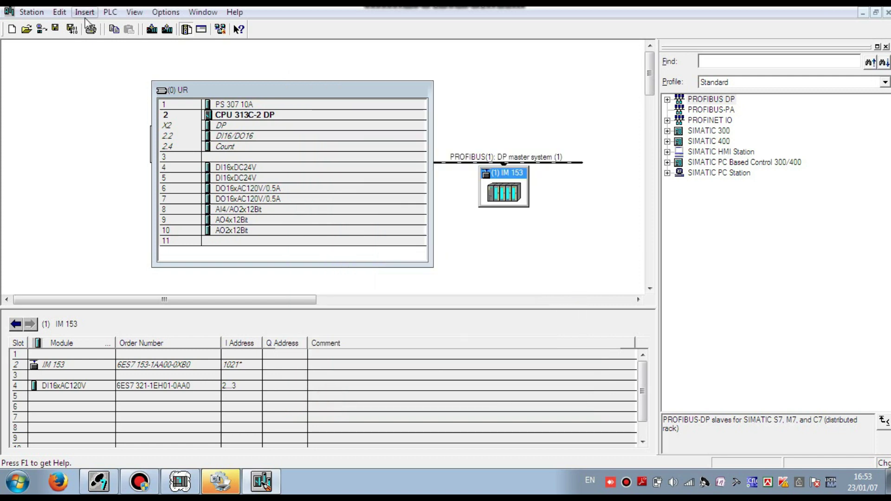
pyautogui.click(41, 29)
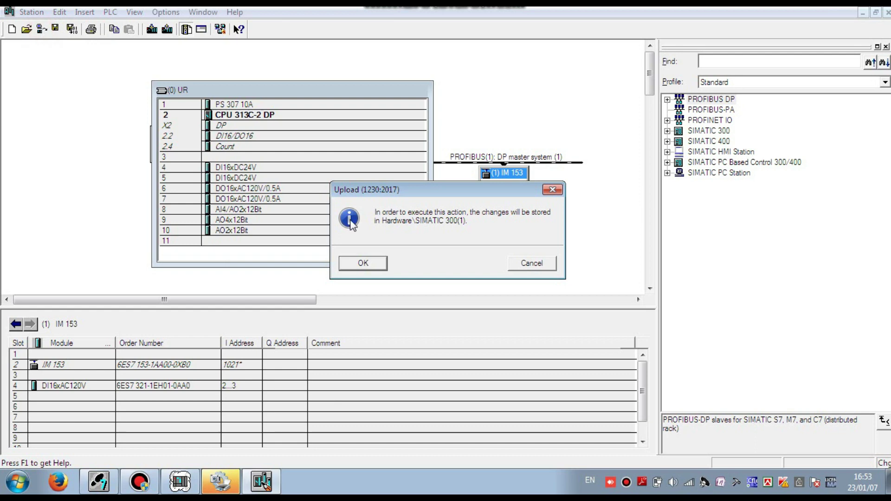
pyautogui.click(364, 263)
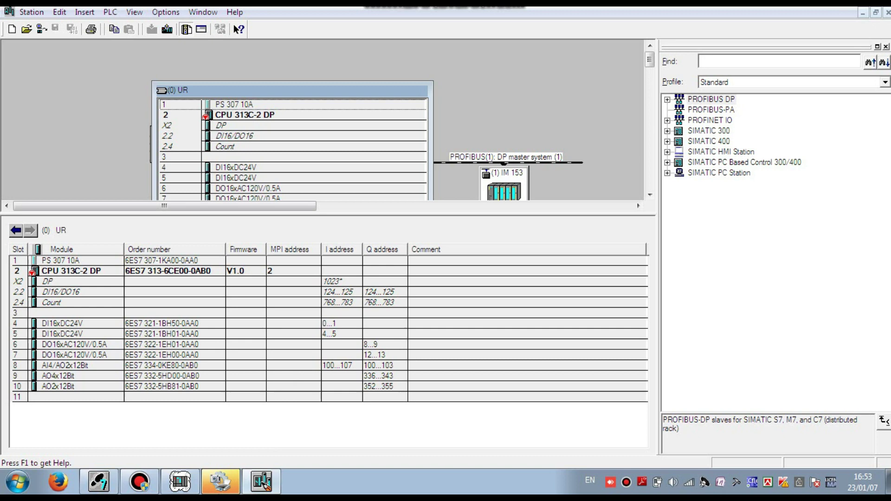
# - Switch the PLCSIM CPU to RUN and check the CPU 313C-2 DP module information
pyautogui.click(180, 482)
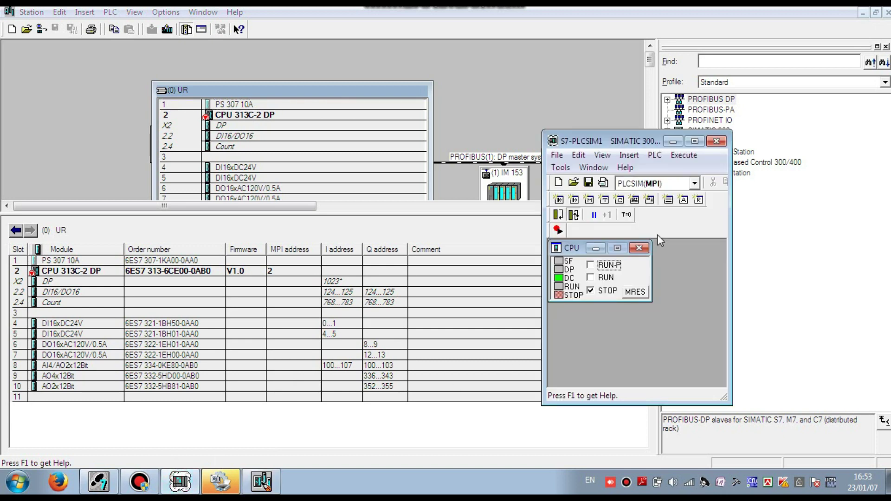
pyautogui.click(591, 277)
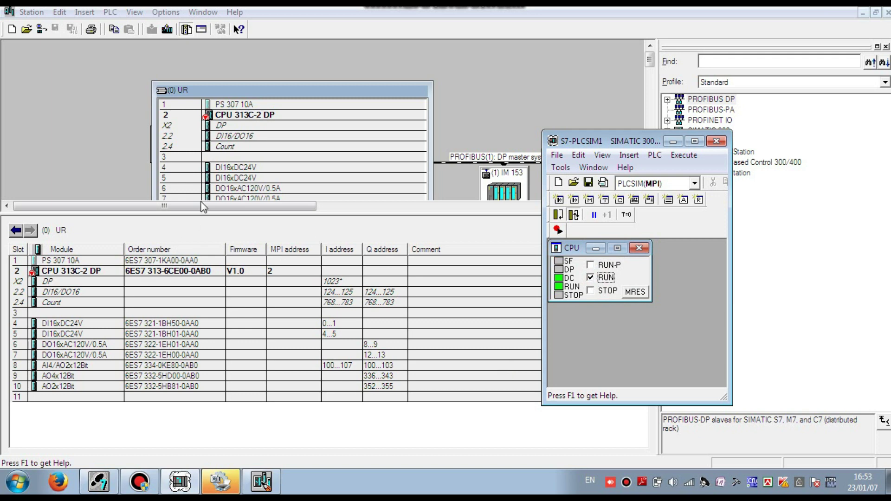
pyautogui.doubleClick(235, 123)
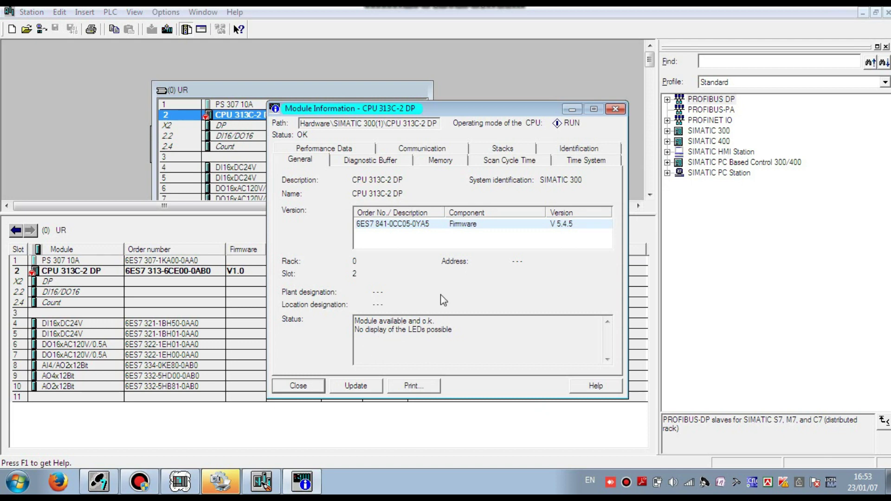
pyautogui.click(616, 109)
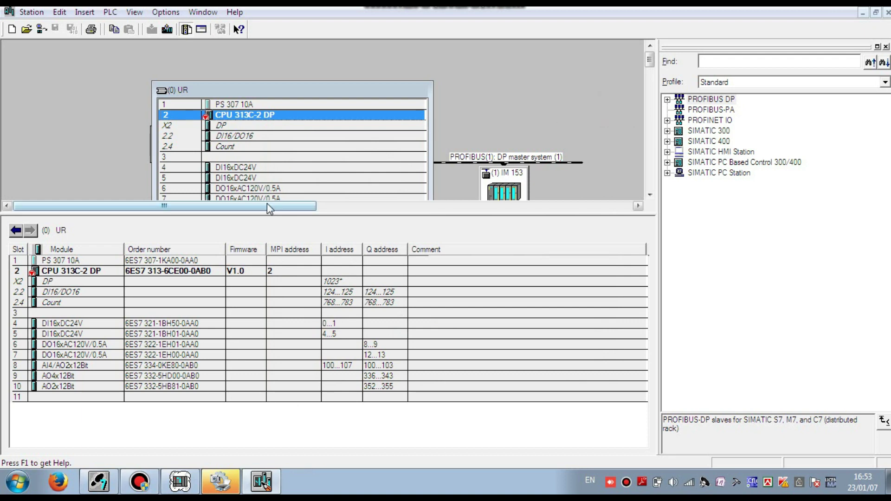
# - Confirm slot 4 DI16xDC24V and slot 6 DO16xAC120V/0.5A report available and OK
pyautogui.click(239, 166)
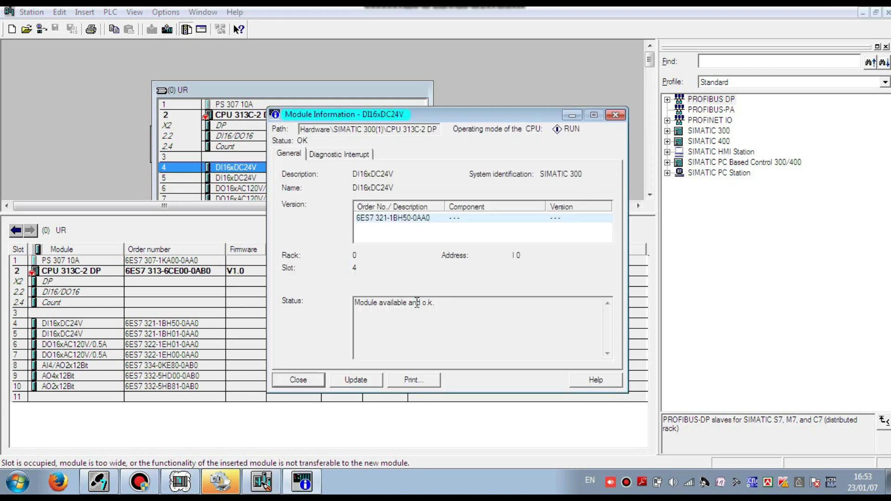
pyautogui.click(615, 116)
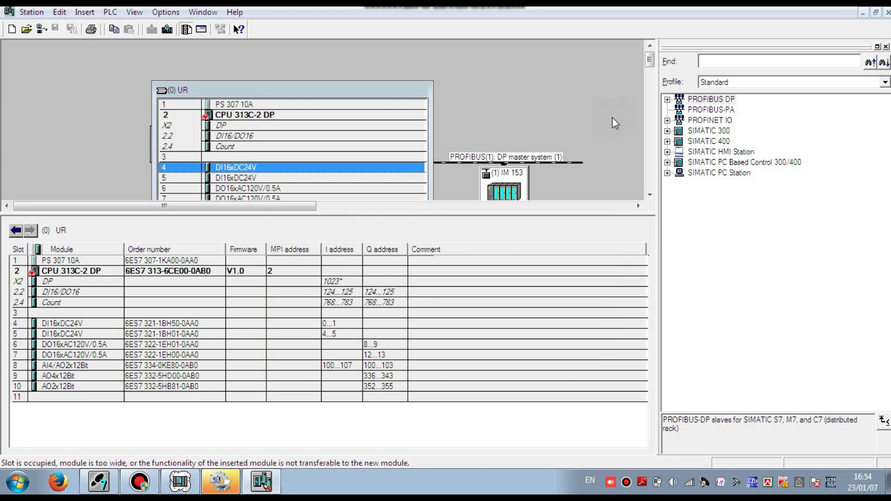
pyautogui.click(165, 345)
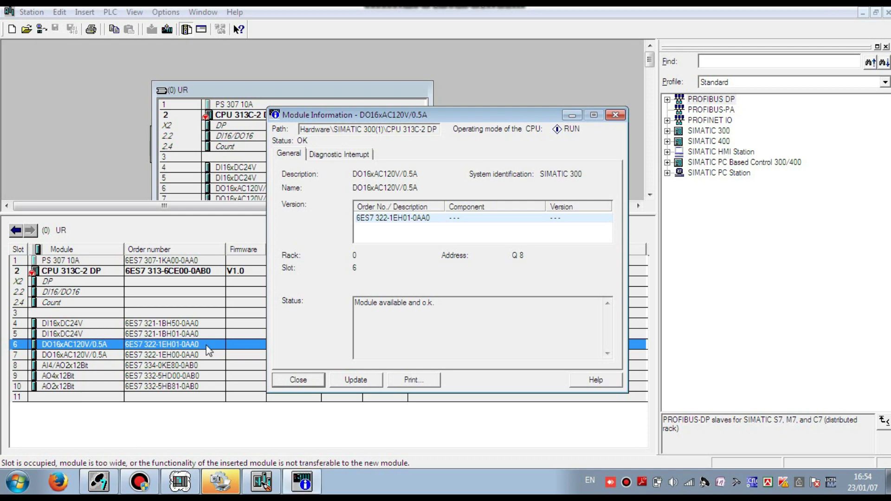
pyautogui.click(616, 115)
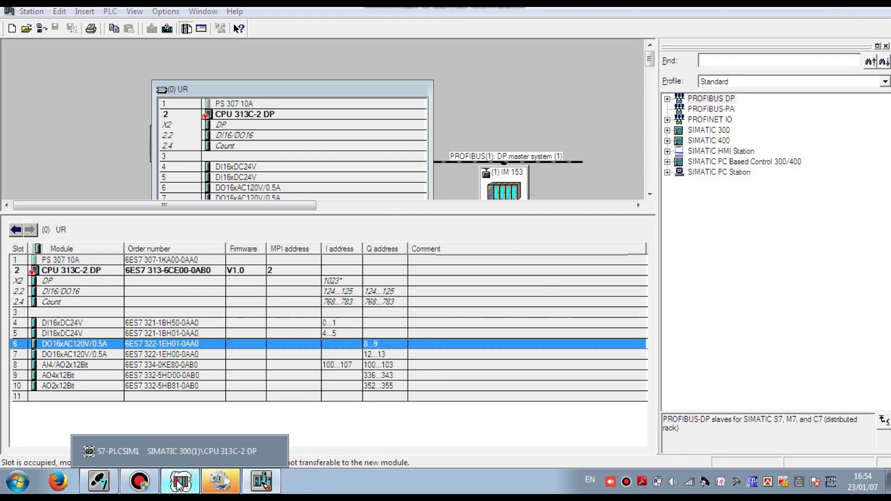
# - Shut down S7-PLCSIM without saving the program, then close HW Config to return to SIMATIC 300(1)
pyautogui.click(179, 483)
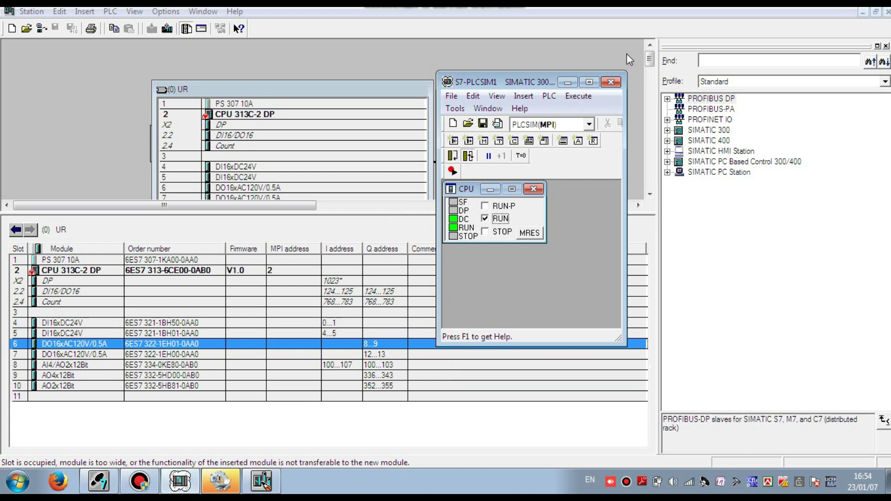
pyautogui.click(612, 83)
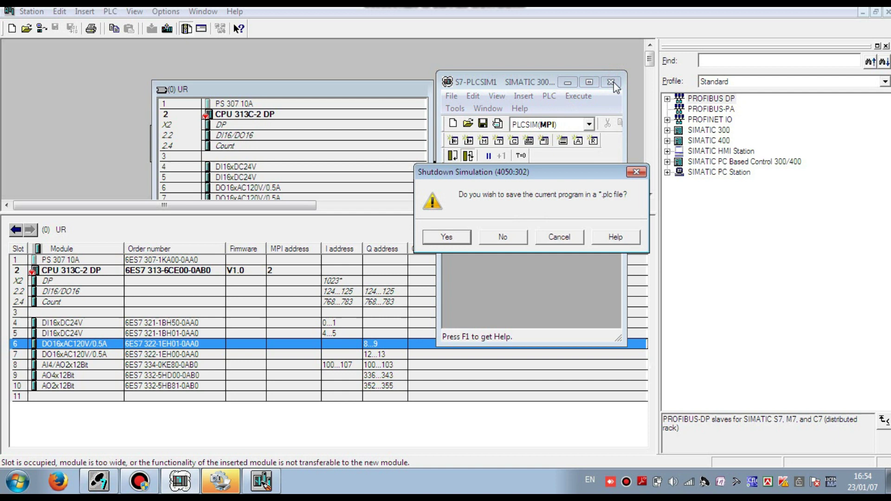
pyautogui.click(504, 238)
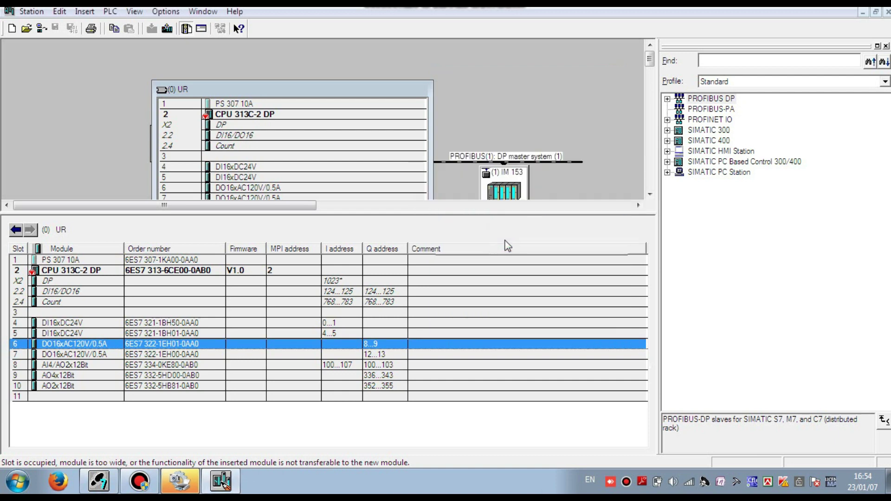
pyautogui.hotkey('alt', 'F4')
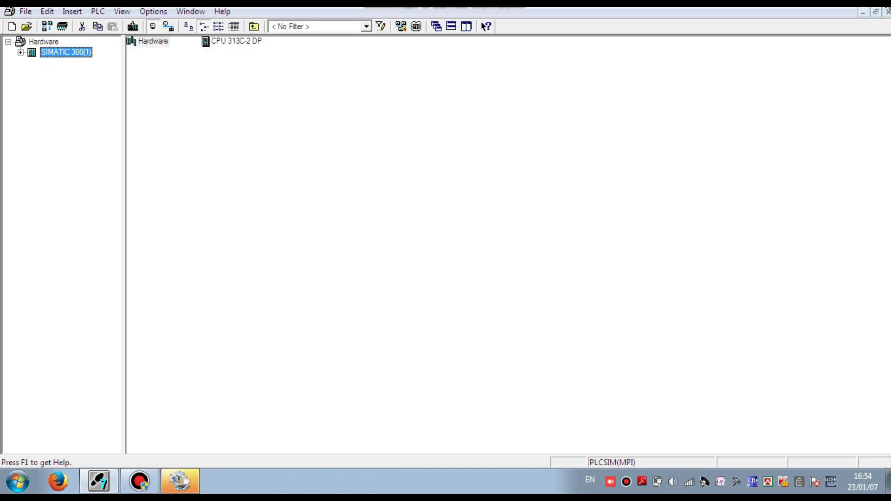